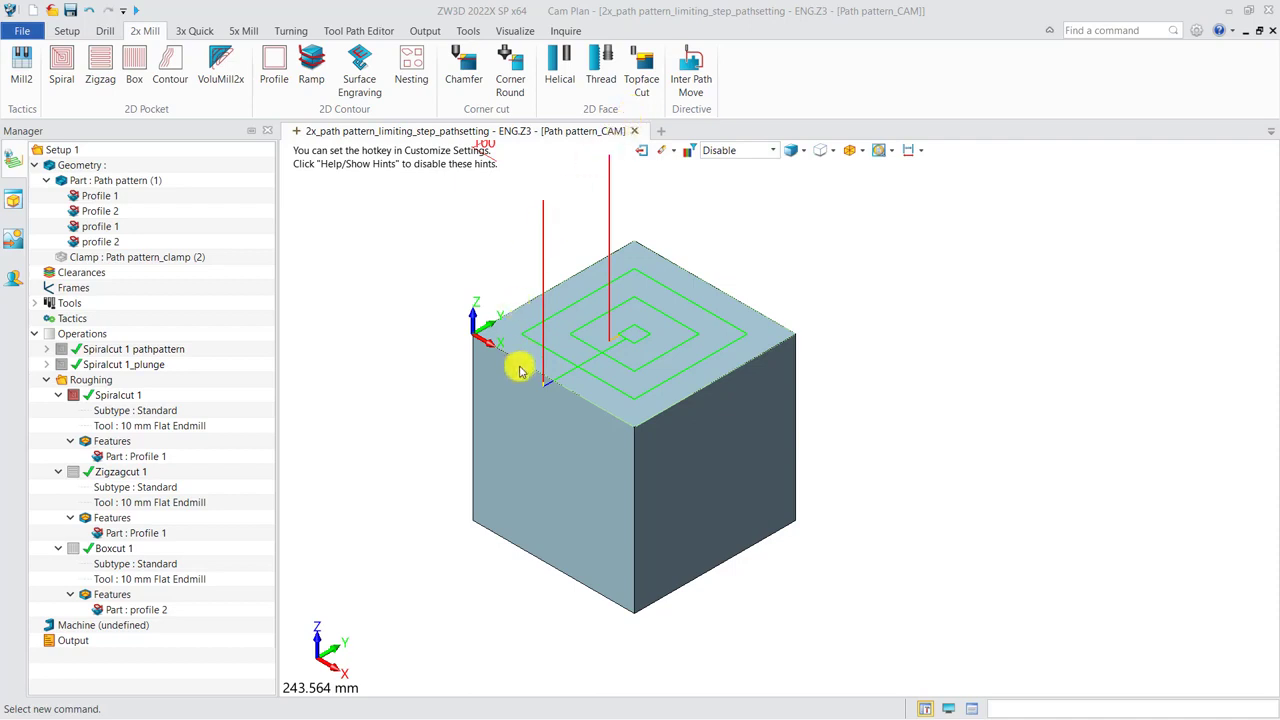
Set the path pattern of the roughing operation Spiralcut 1 to Step Outward and recalculate its toolpath.
left_click(160, 456)
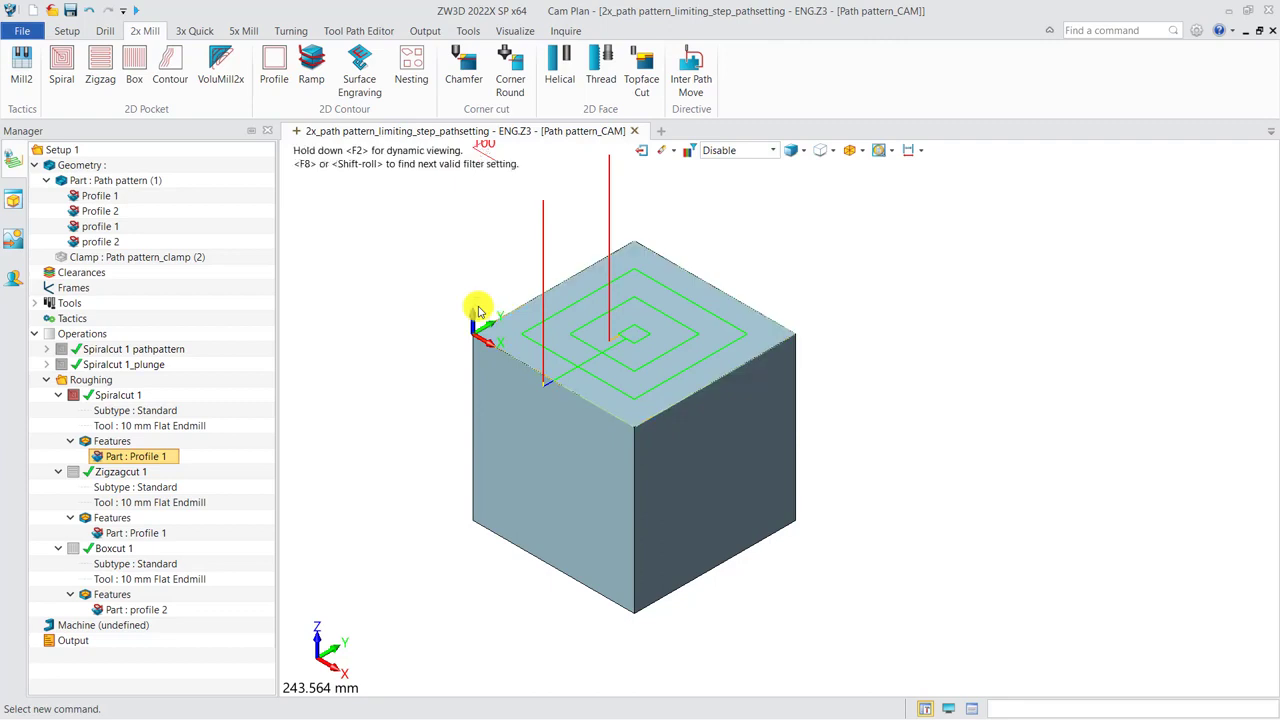
double_click(124, 396)
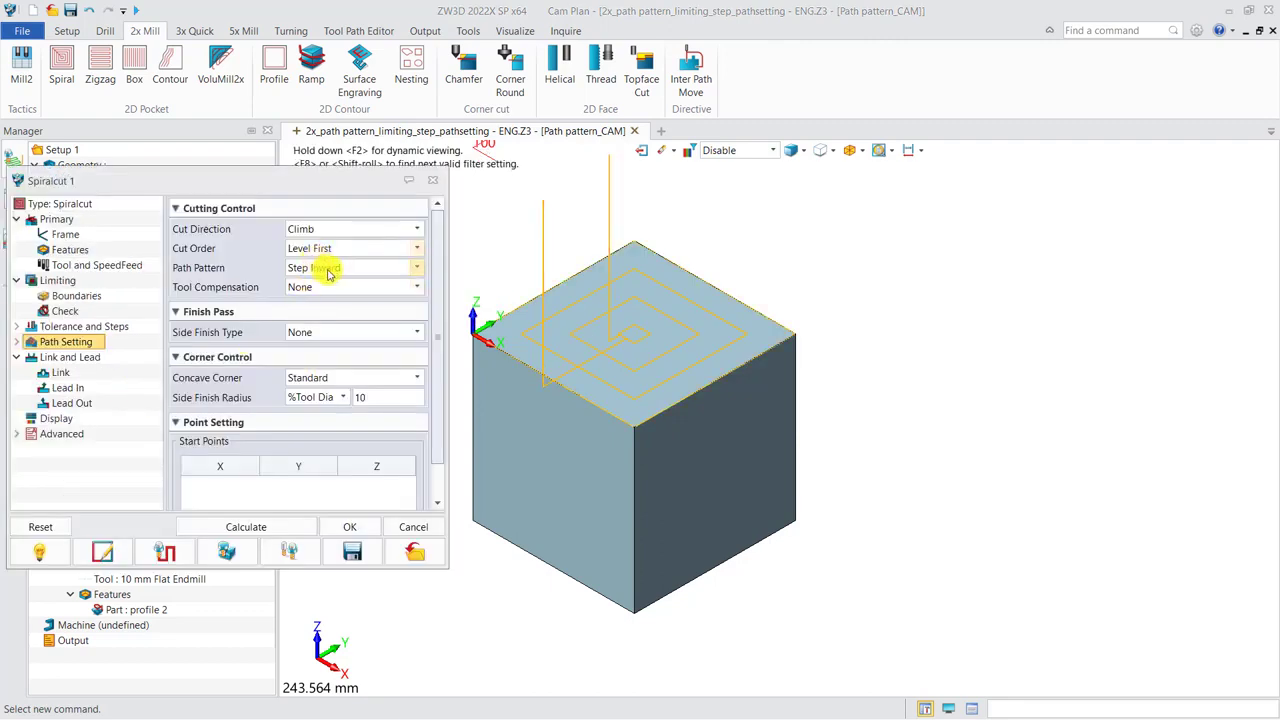
left_click(328, 268)
left_click(336, 296)
left_click(240, 527)
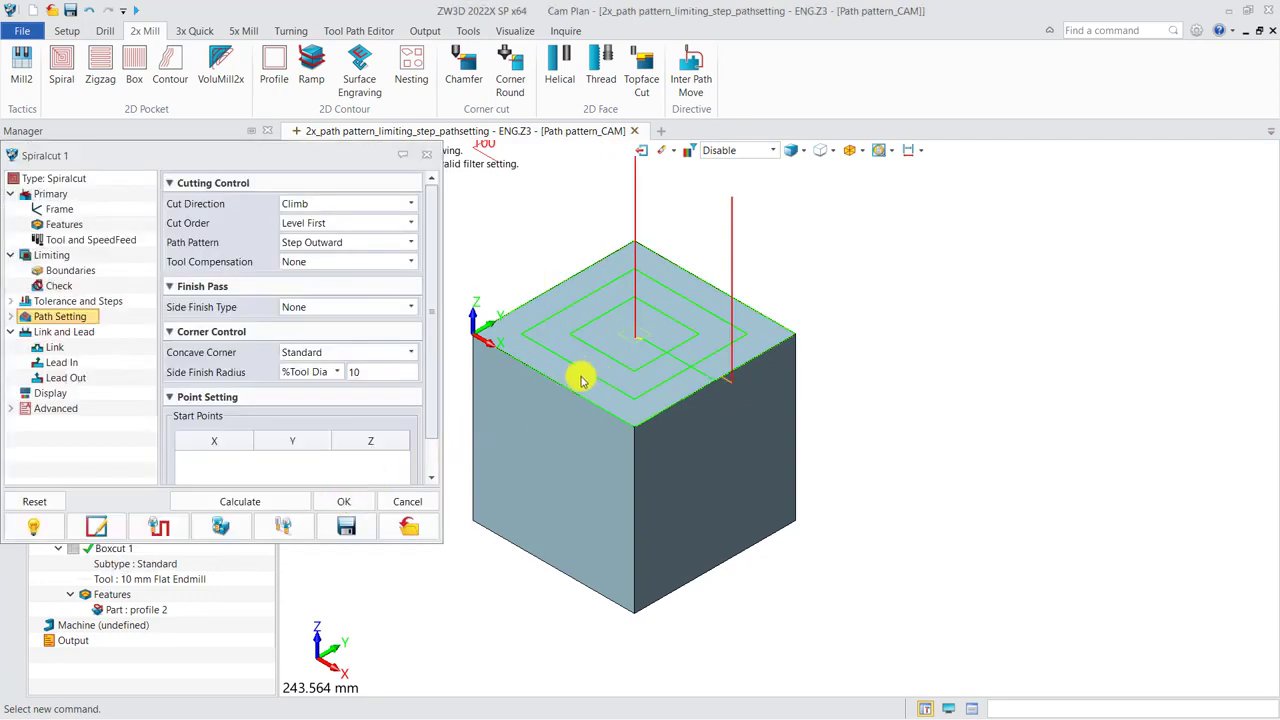
left_click(426, 156)
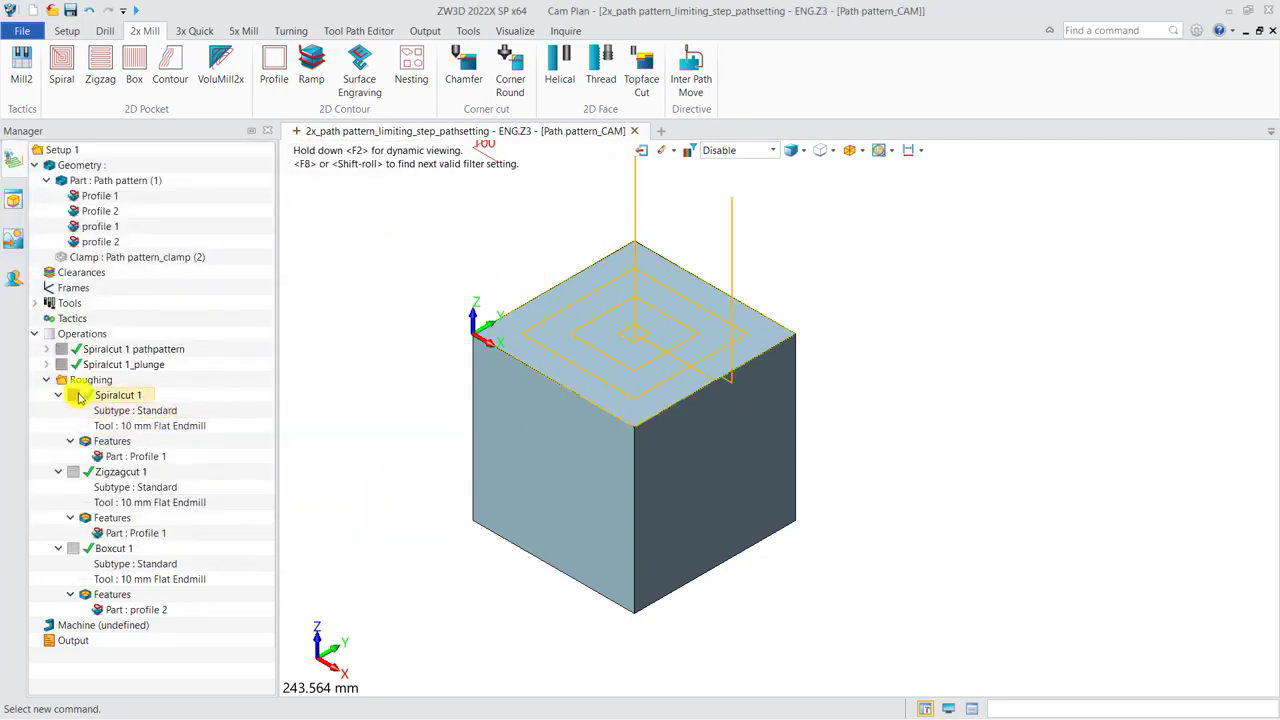
Display the Boxcut 1 toolpath and play its toolpath verification on the block.
left_click(118, 471)
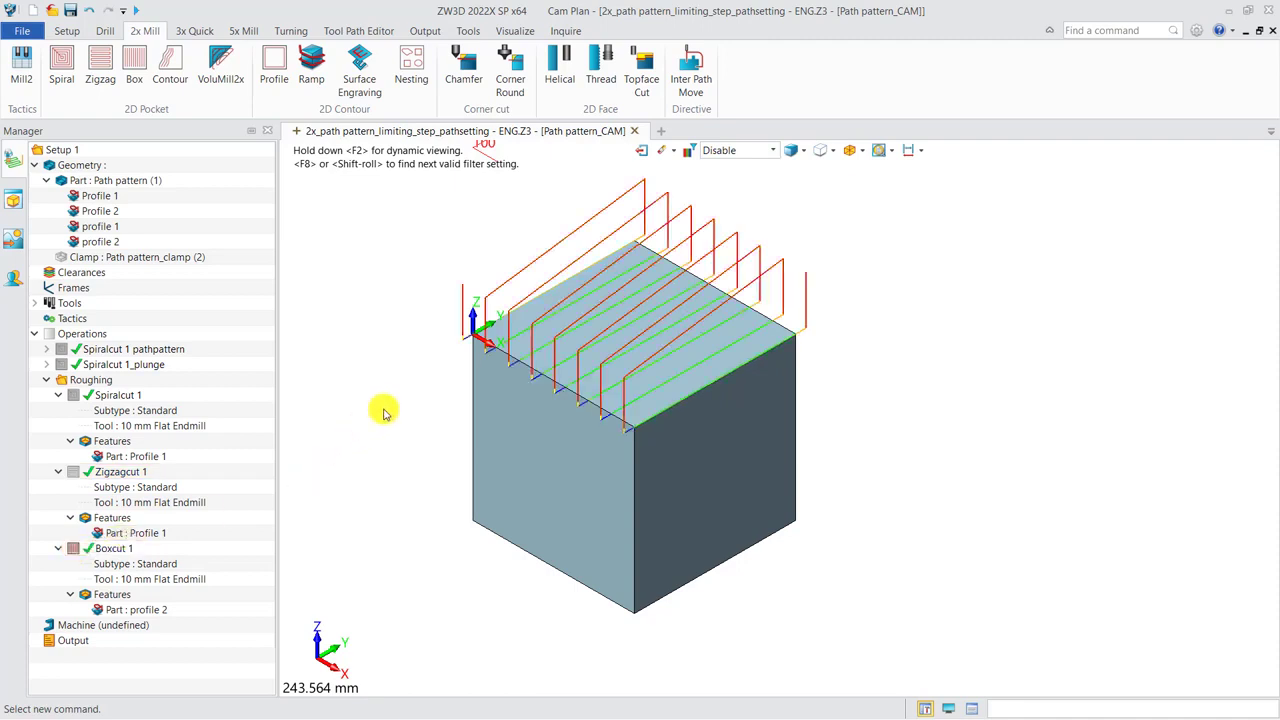
middle_click_drag(491, 426, 497, 466)
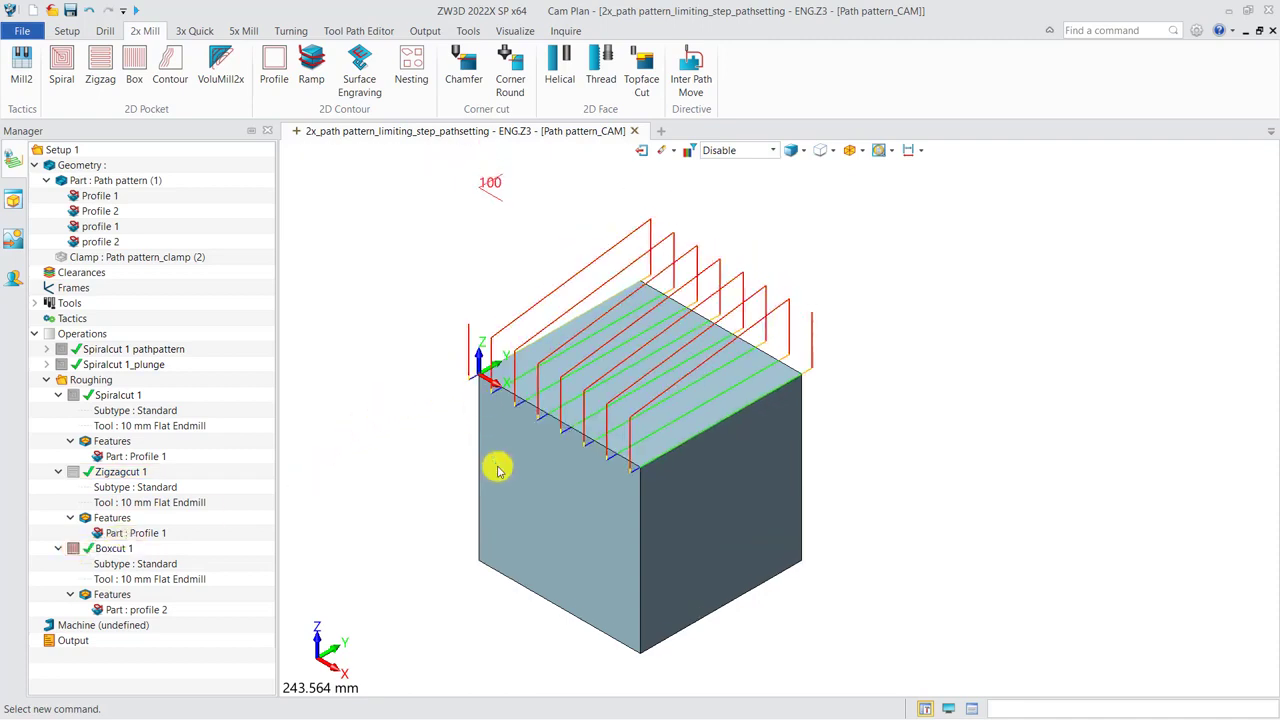
right_click(128, 552)
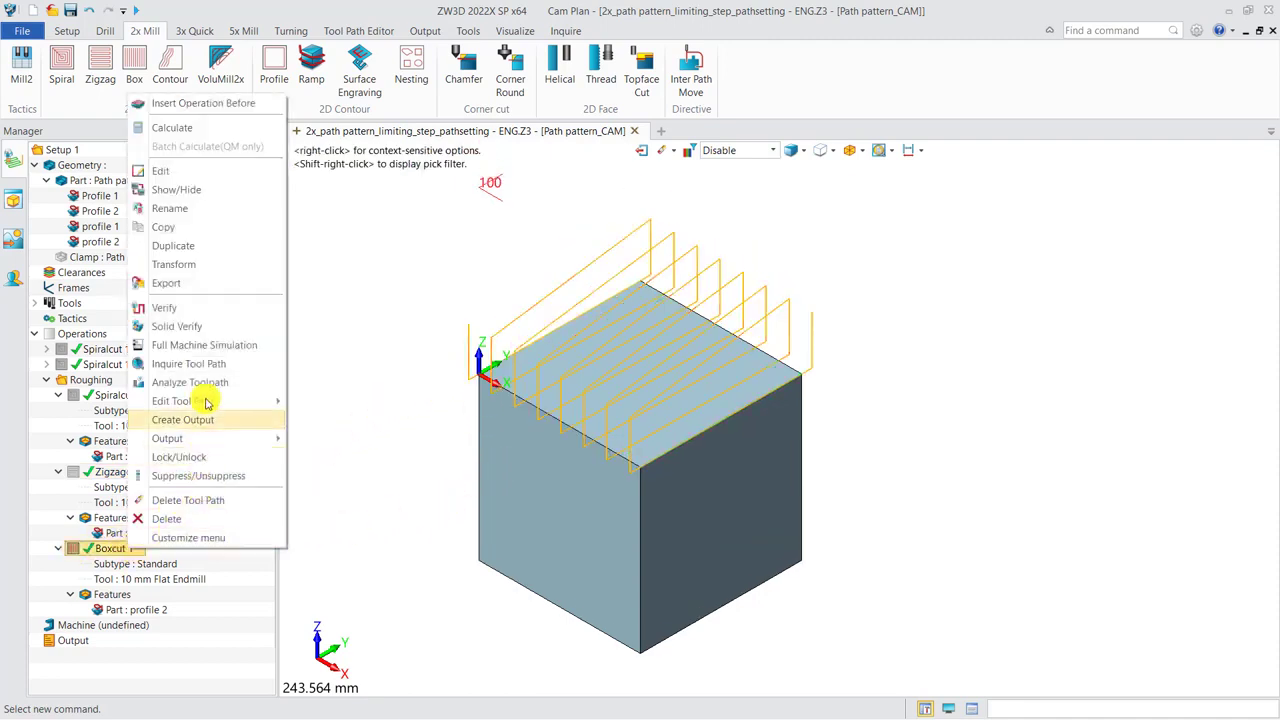
left_click(163, 308)
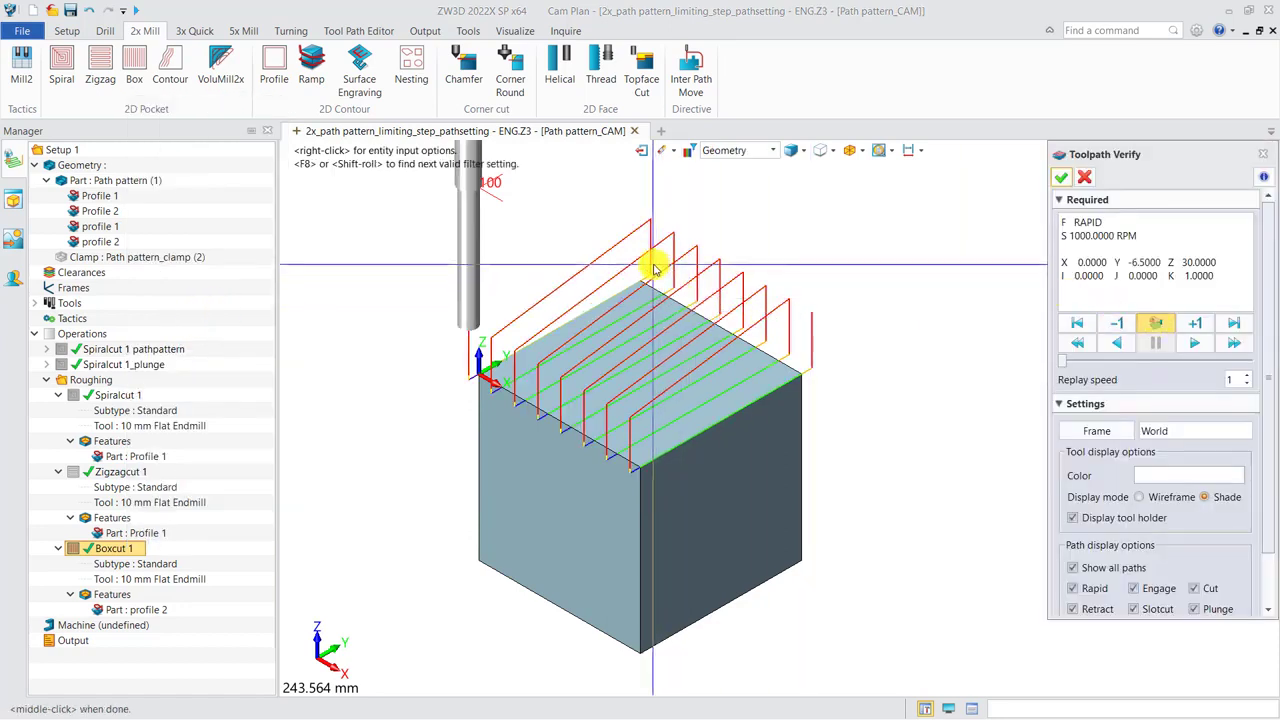
left_click(1193, 343)
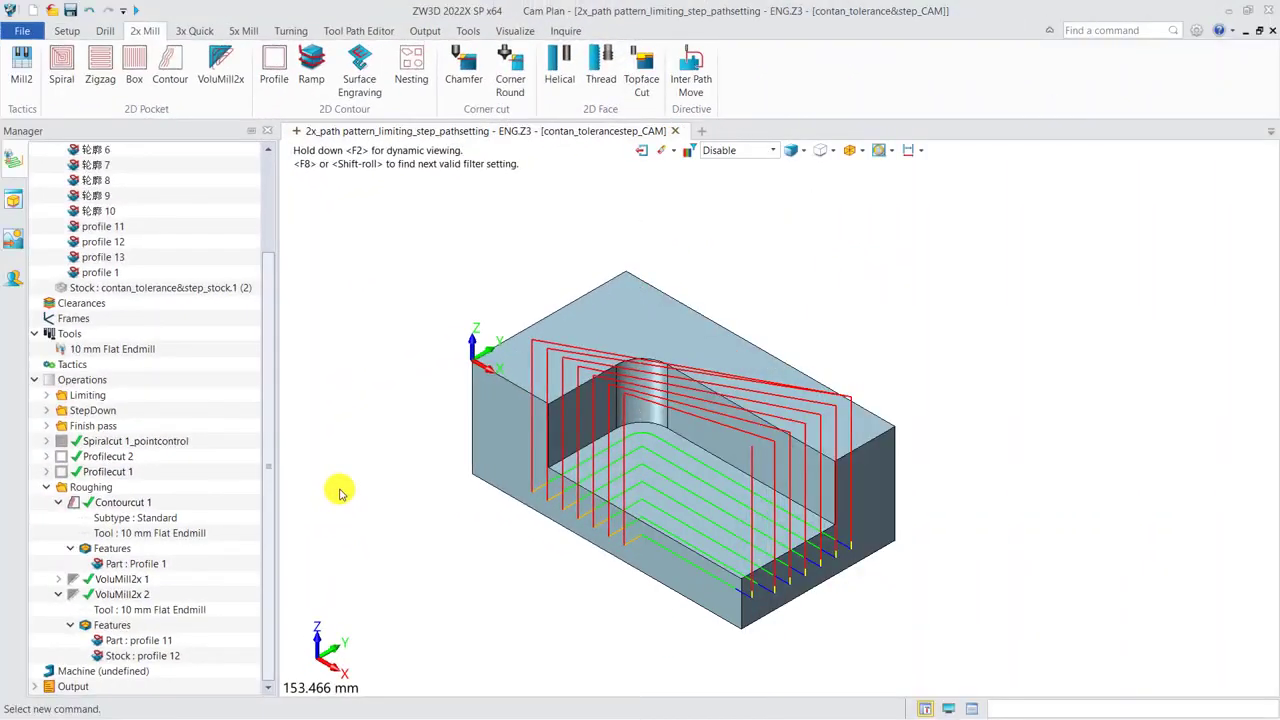
Examine Contourcut 1 and its Profile 1 feature, and show the VoluMill2x 2 toolpath in its place with its part profile 11.
left_click(155, 508)
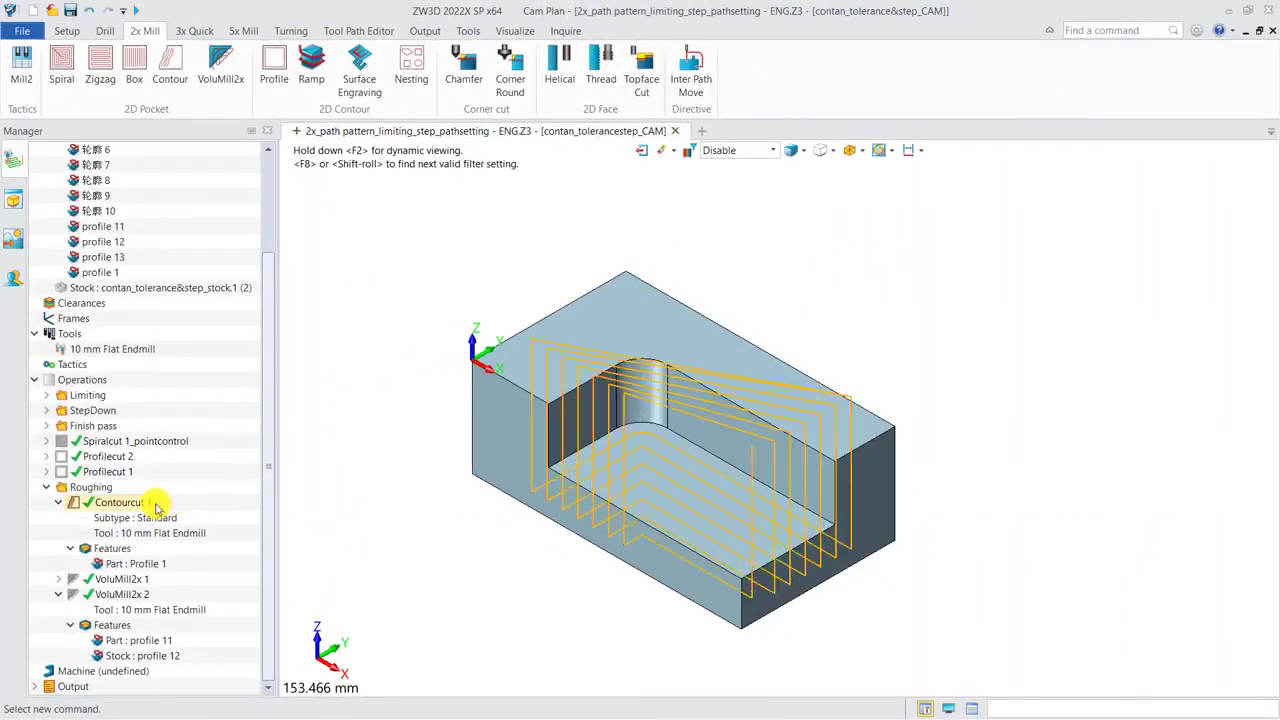
left_click(160, 565)
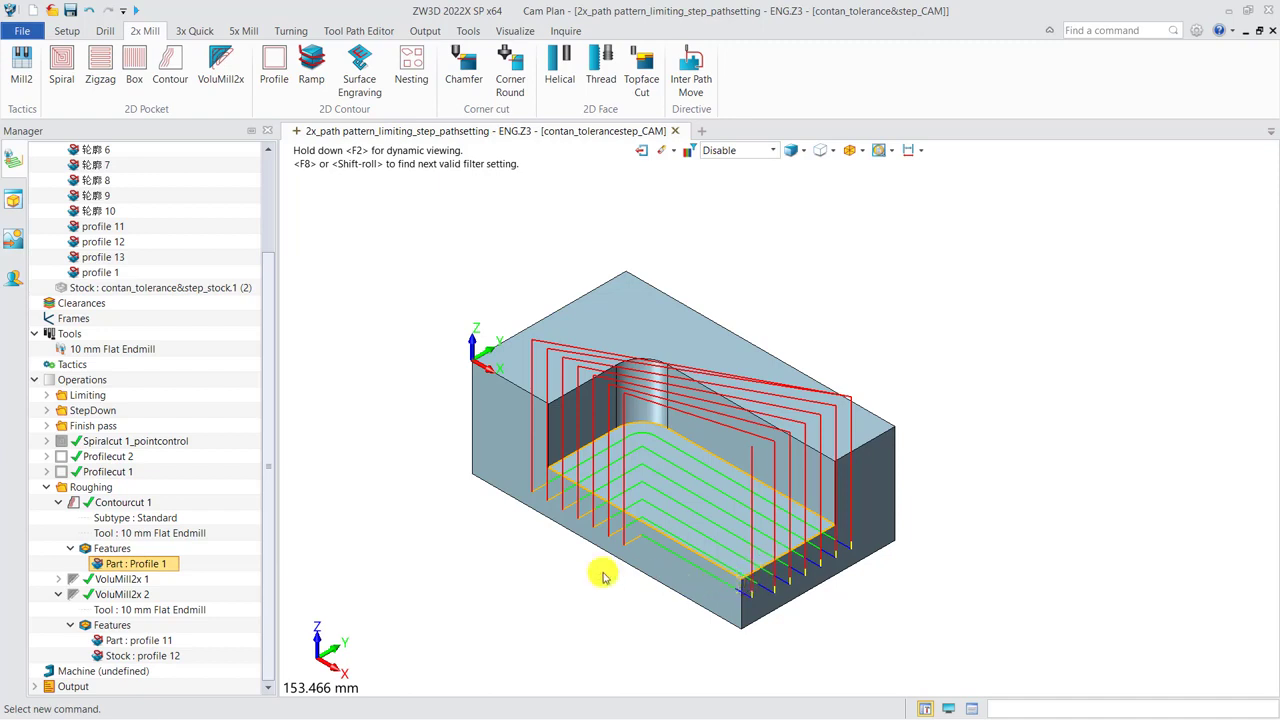
left_click(76, 506)
left_click(72, 593)
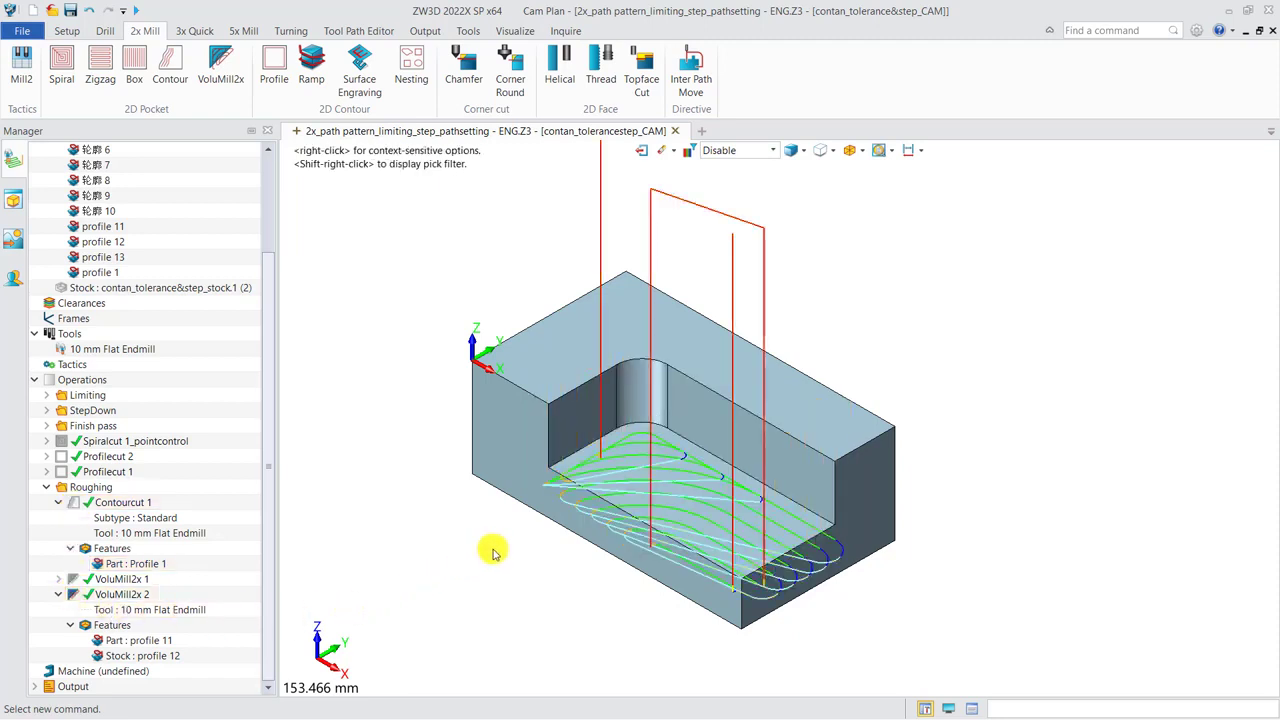
right_click_drag(573, 527, 573, 542)
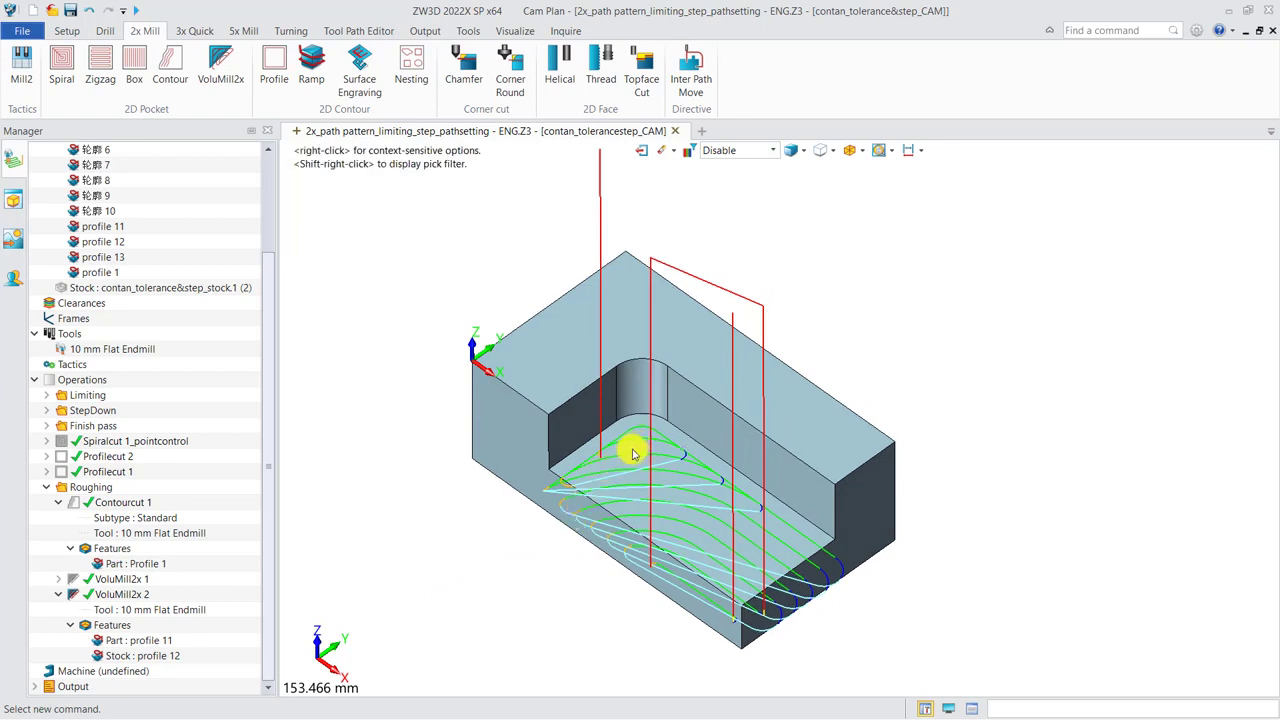
left_click(145, 640)
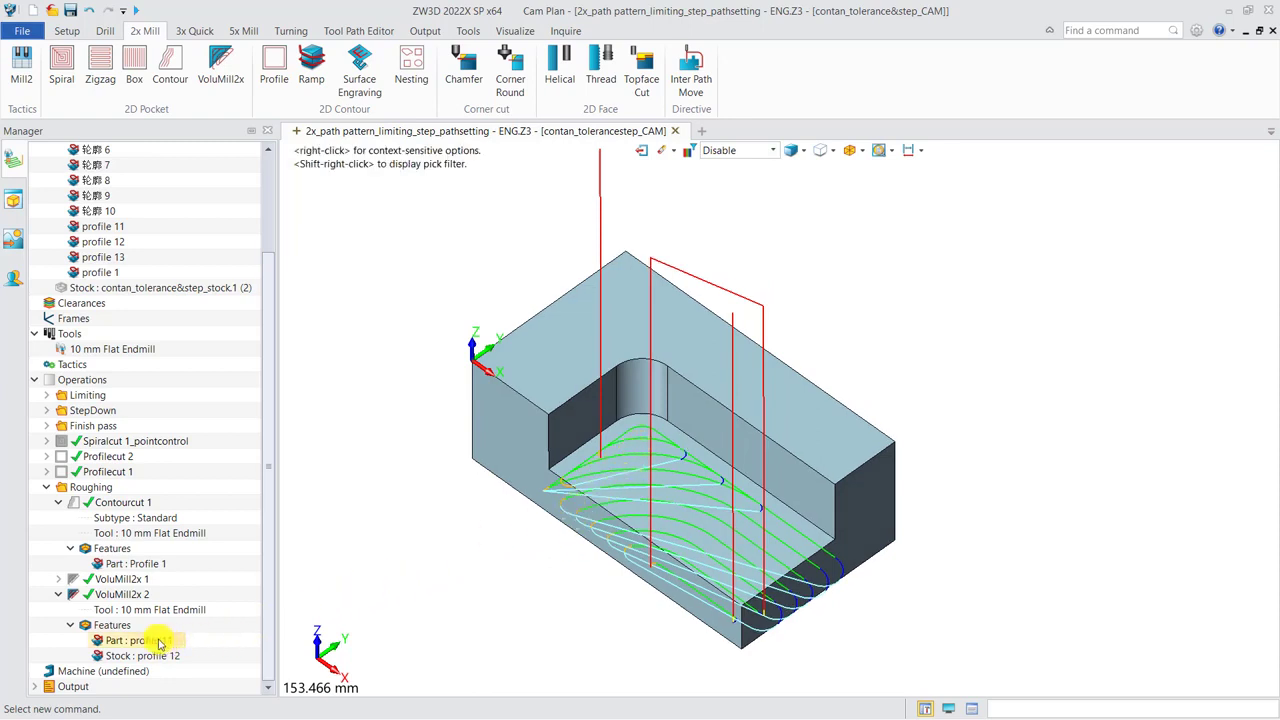
Apply the Technology Expert's recommended cutting parameters to VoluMill2x 2 in its tool and speed/feed settings.
double_click(140, 591)
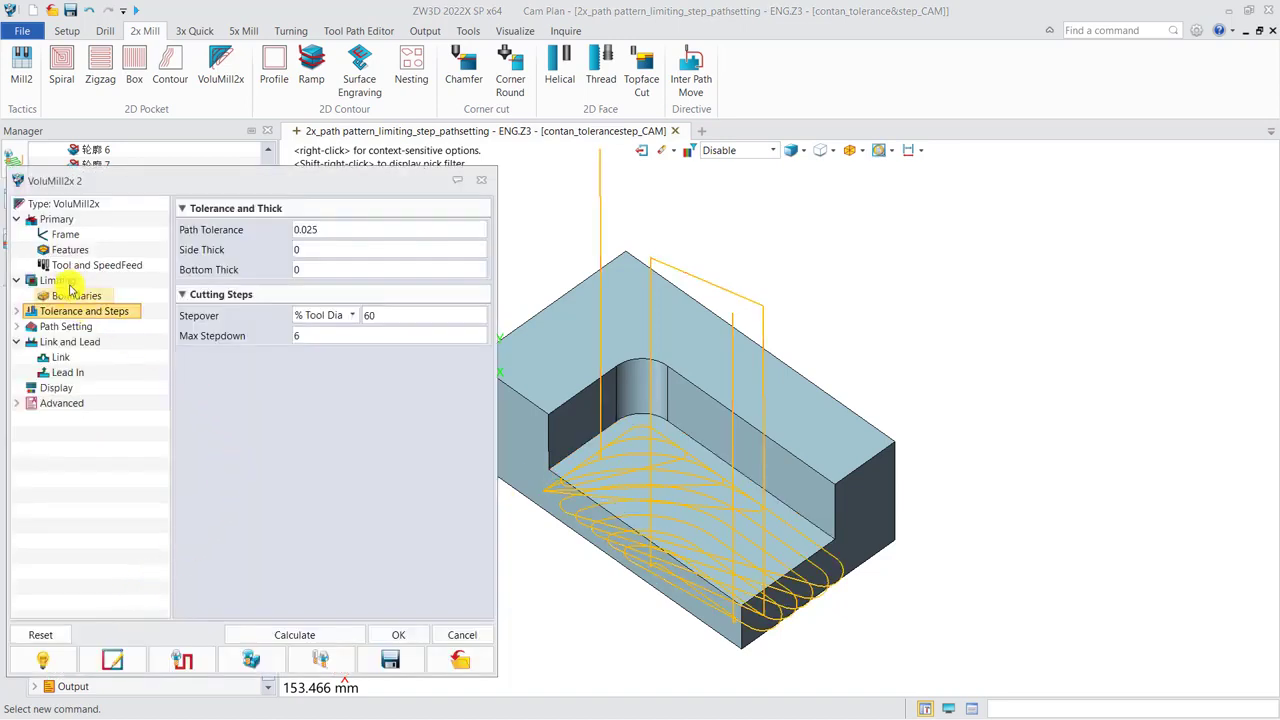
left_click(97, 265)
left_click(297, 300)
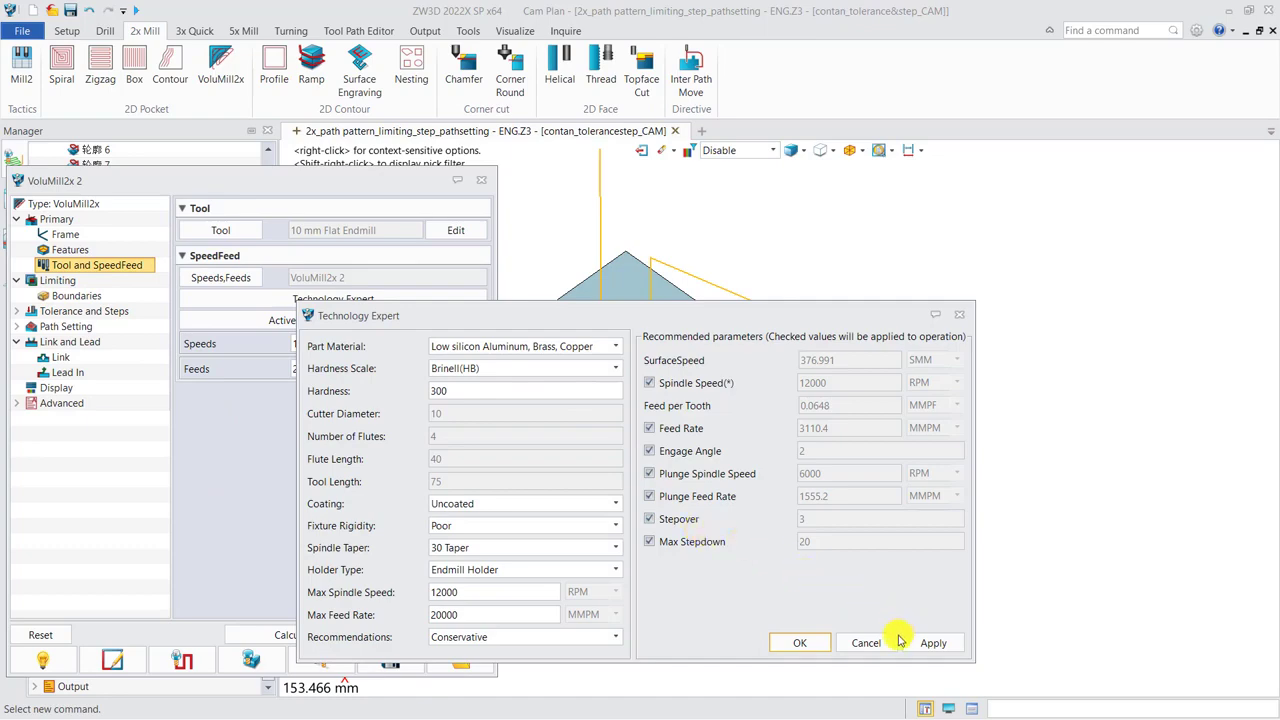
left_click(810, 643)
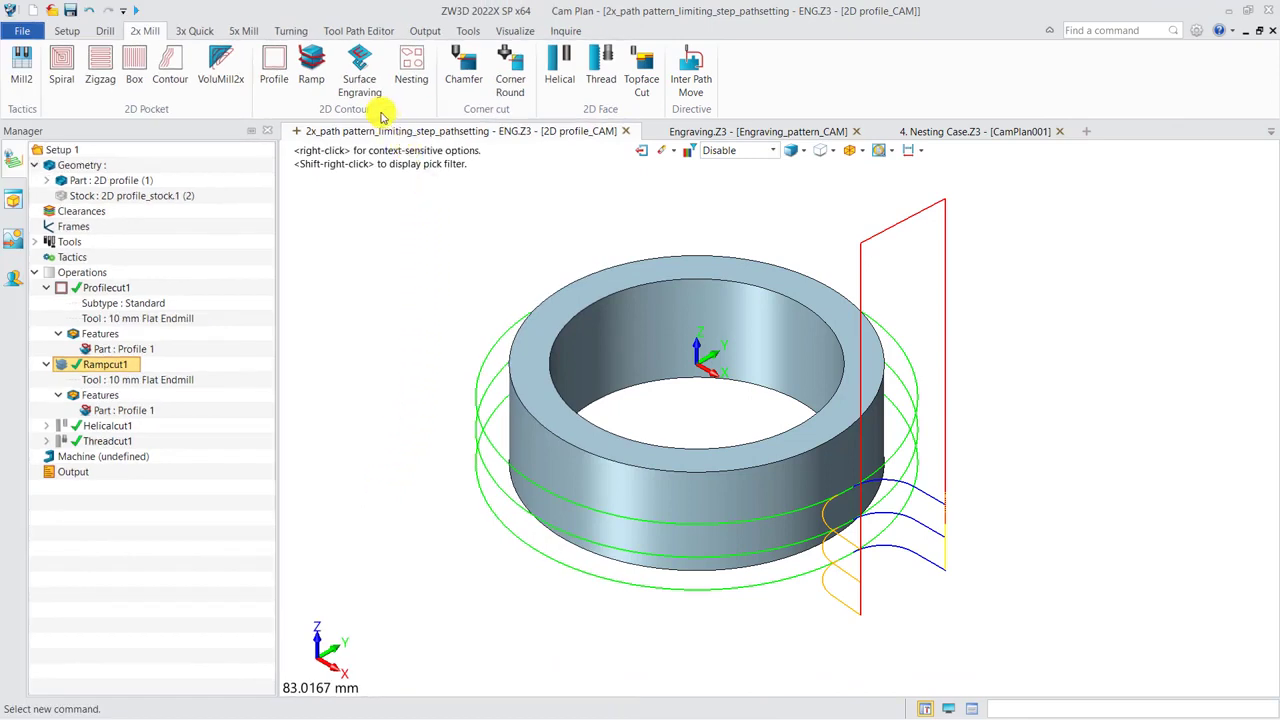
Highlight the Profile 1 feature of Profilecut1 and run the toolpath verification of this operation around the ring.
left_click(112, 289)
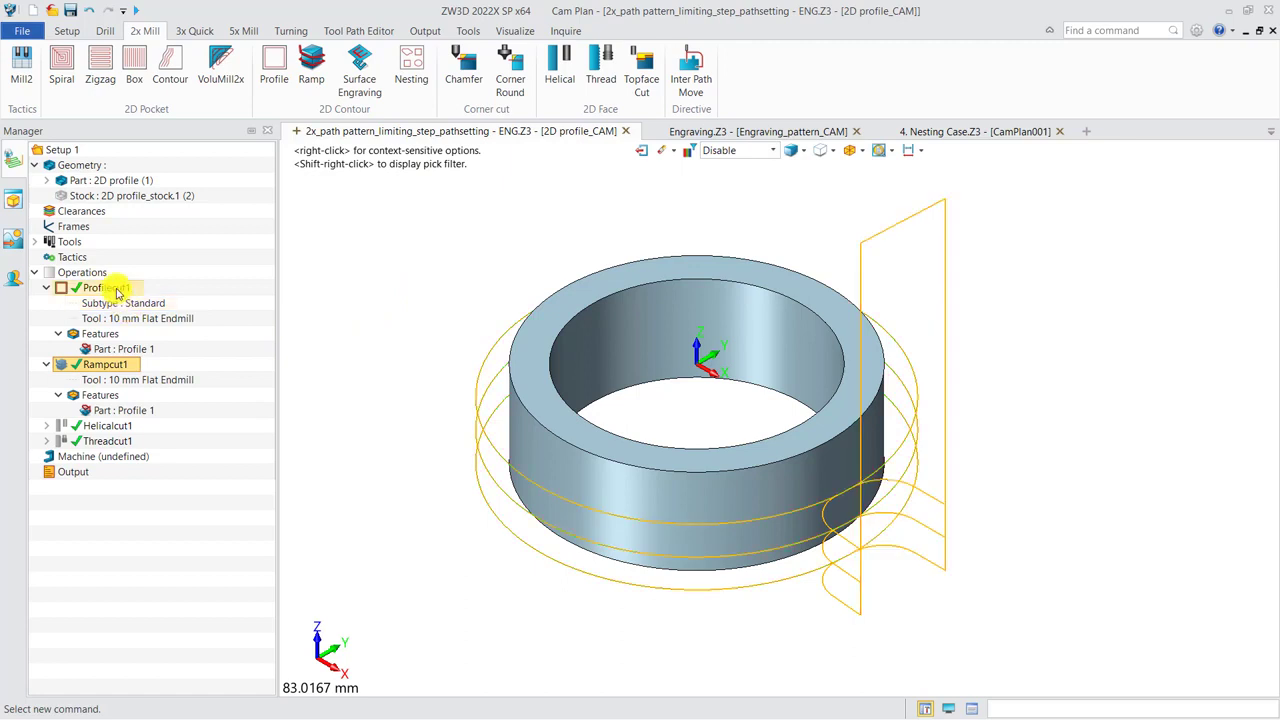
left_click(139, 349)
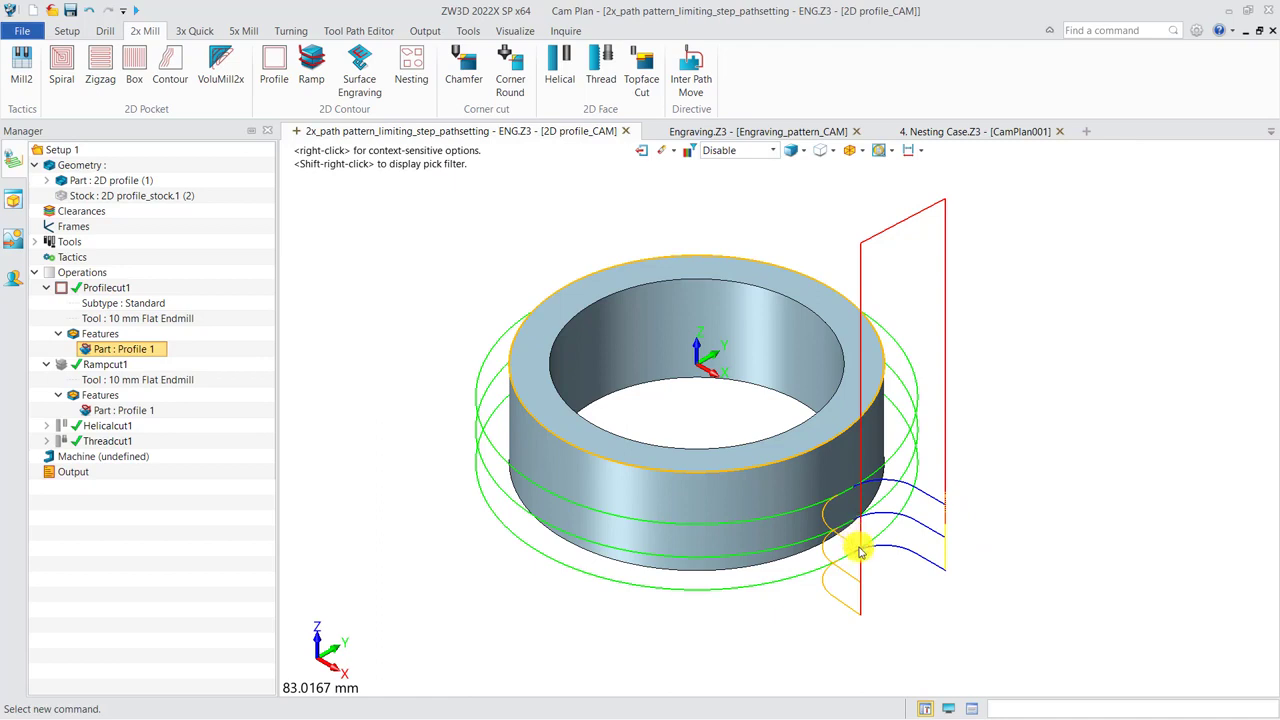
left_click(128, 290)
right_click(128, 290)
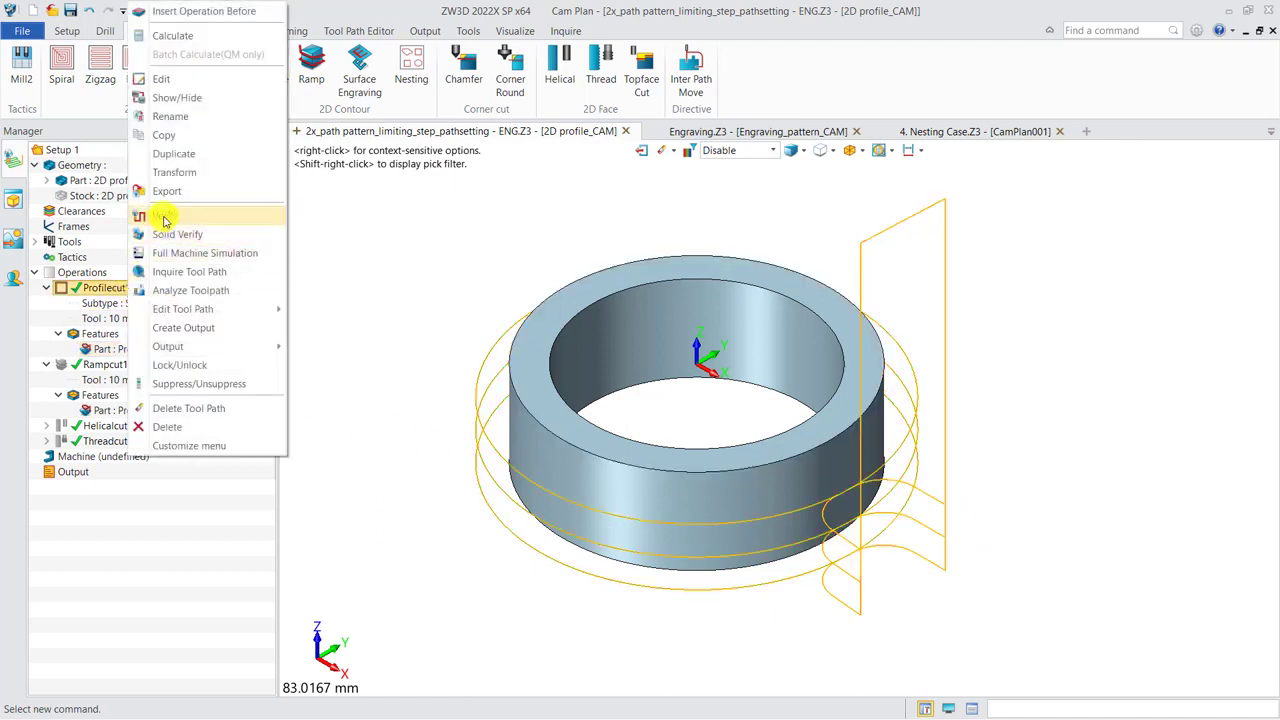
left_click(172, 227)
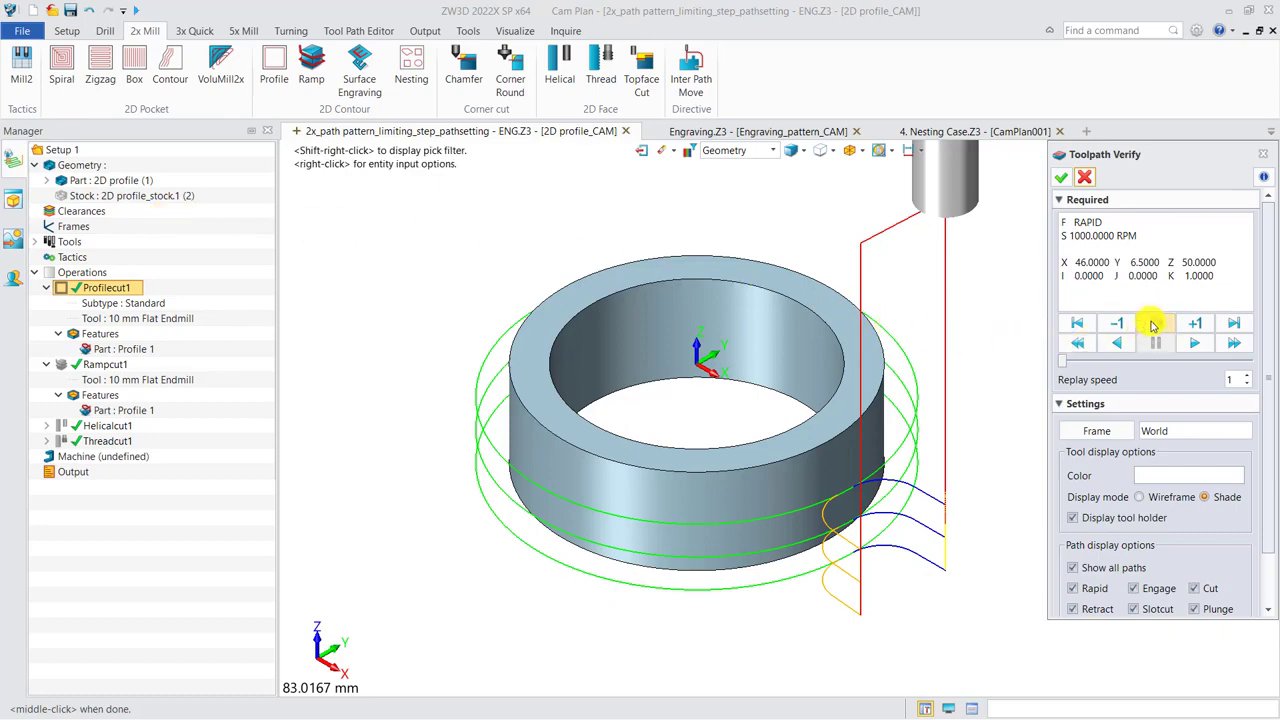
middle_click_drag(571, 529, 580, 609)
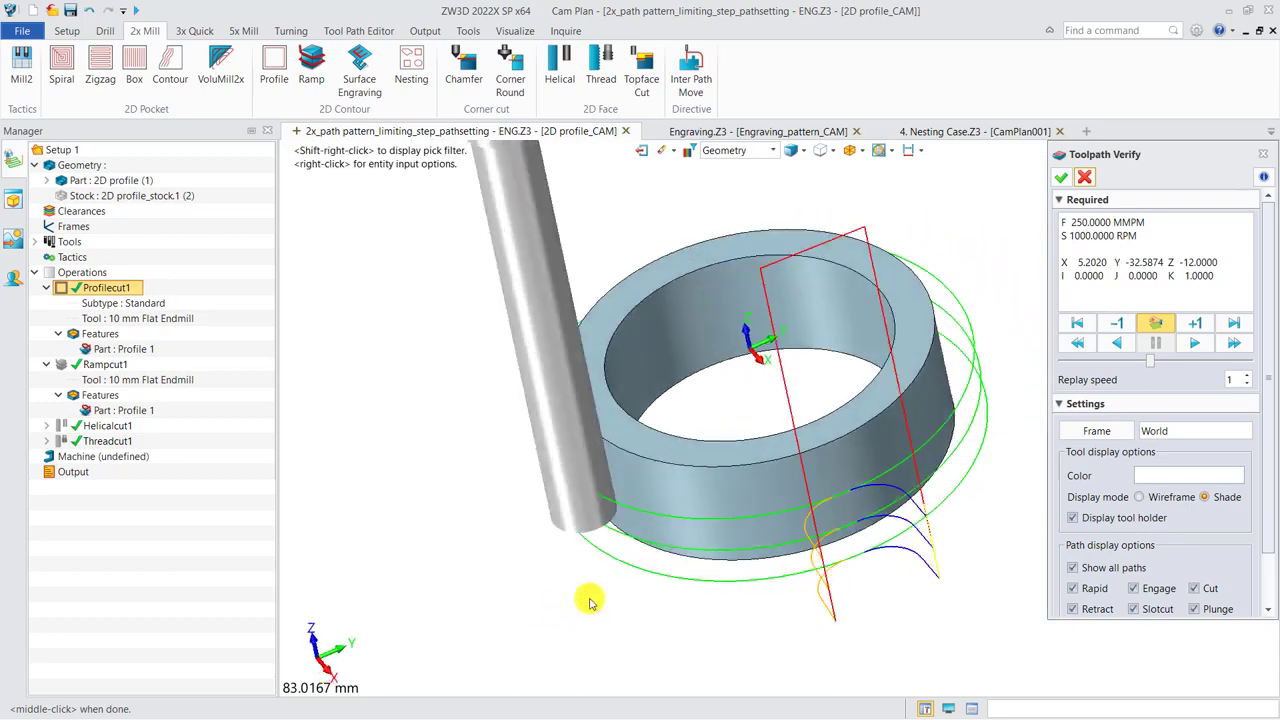
left_click(1087, 179)
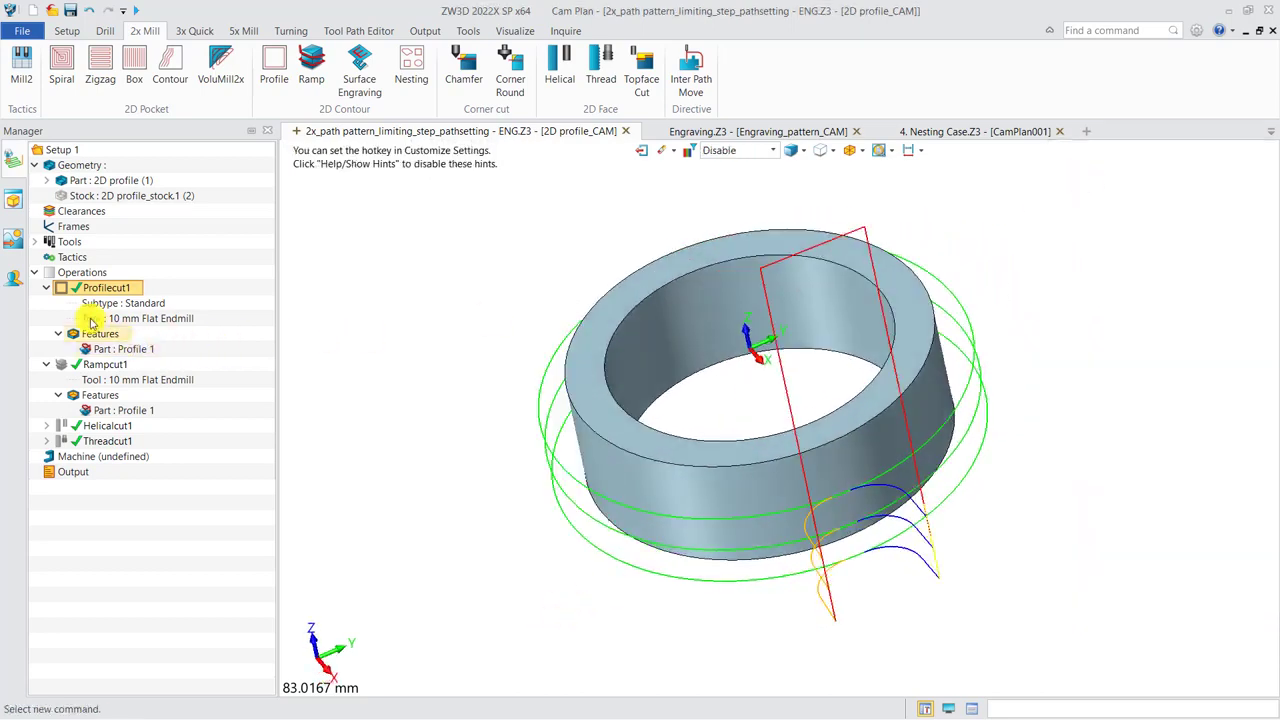
Show the Rampcut1 toolpath instead of Profilecut1 and highlight its Profile 1 feature on the ring.
left_click(61, 364)
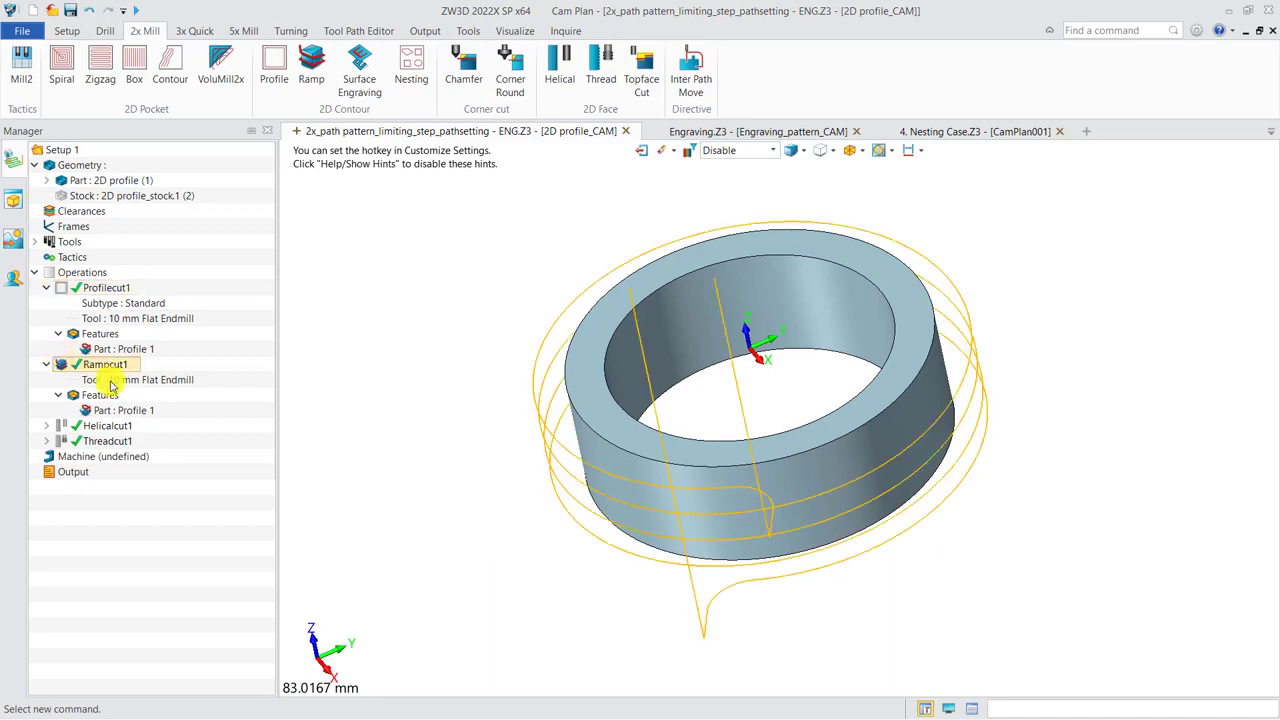
middle_click_drag(694, 523, 614, 508)
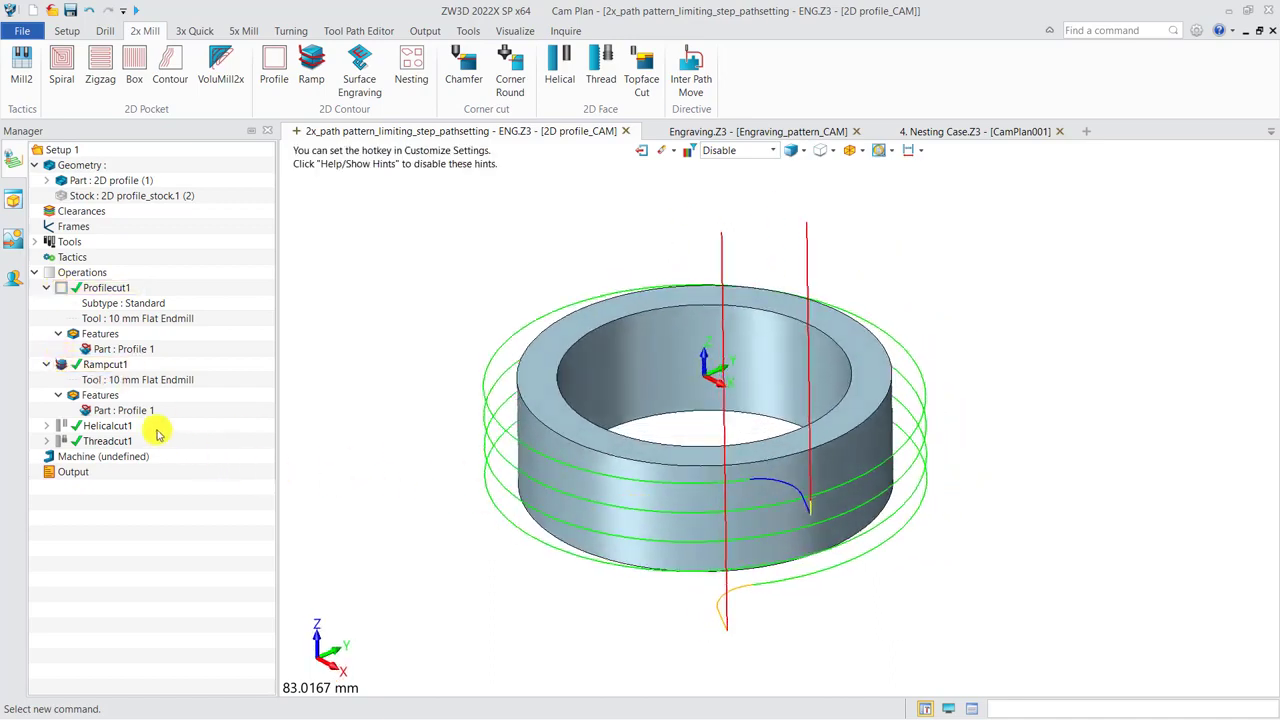
left_click(125, 410)
right_click_drag(452, 476, 490, 490)
Run the toolpath verification of Rampcut1 and view the tool's ramping motion around the ring.
left_click(105, 365)
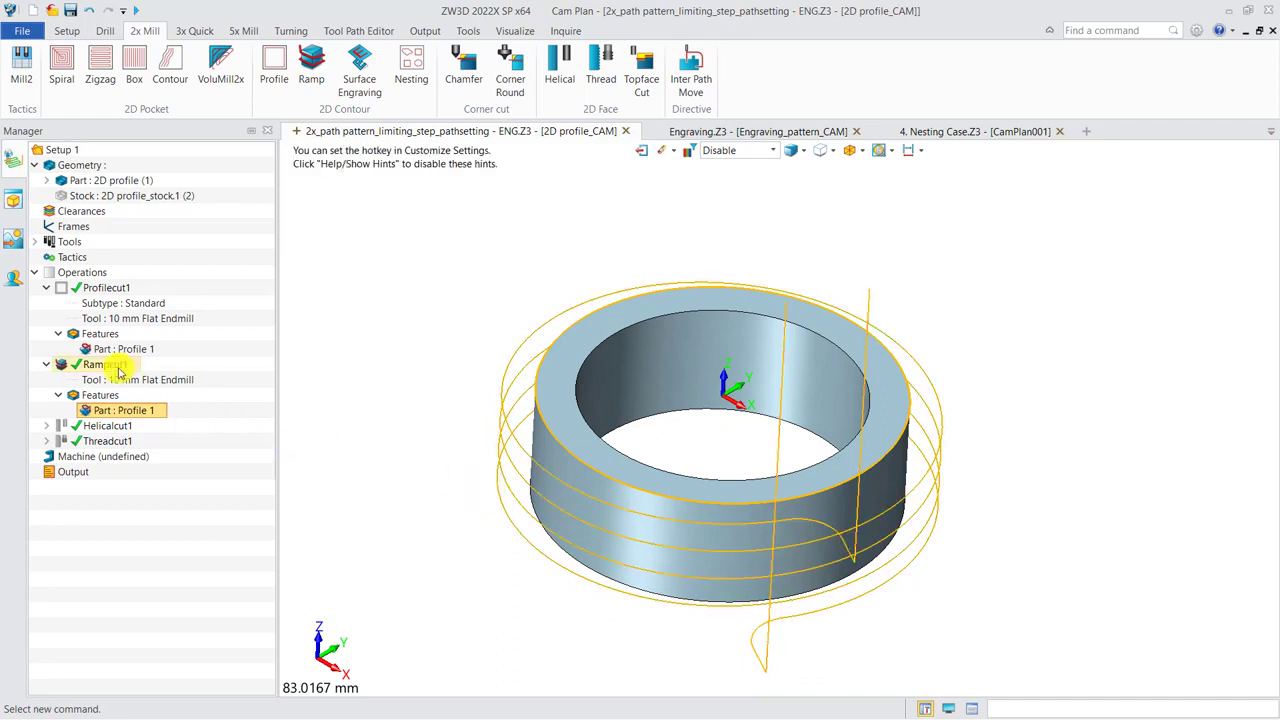
right_click(119, 370)
left_click(163, 222)
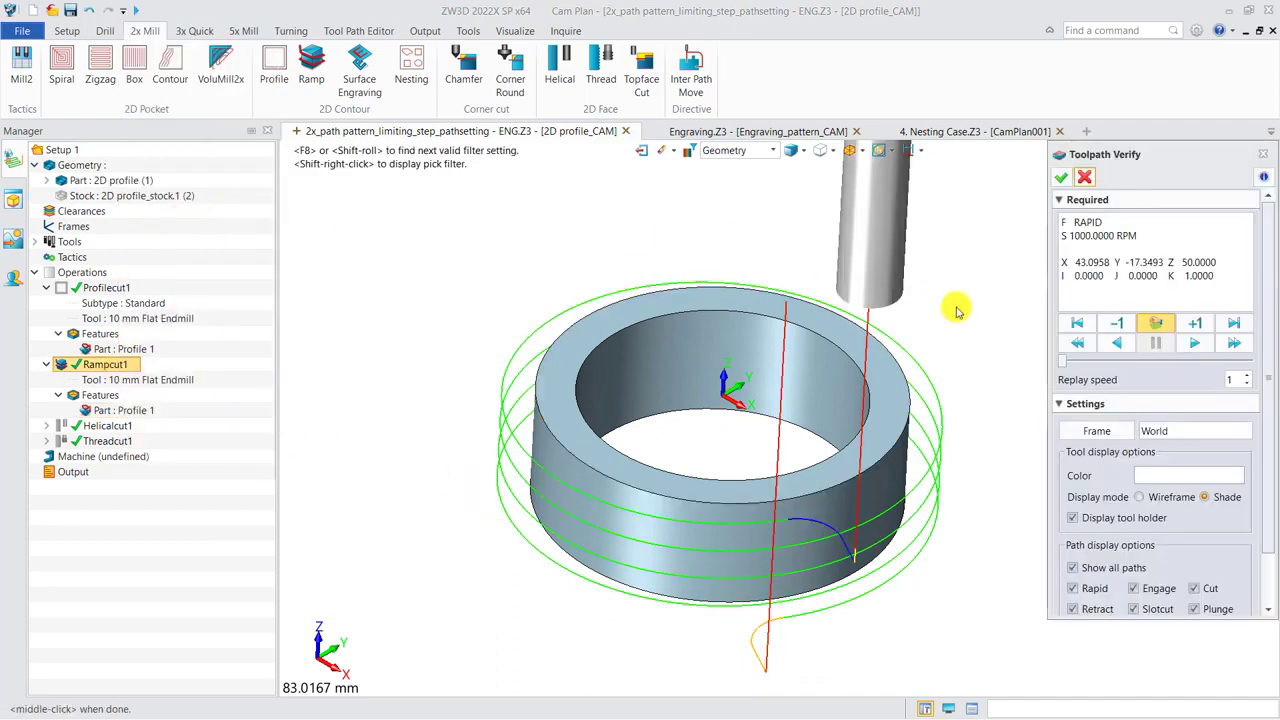
right_click_drag(532, 517, 619, 545)
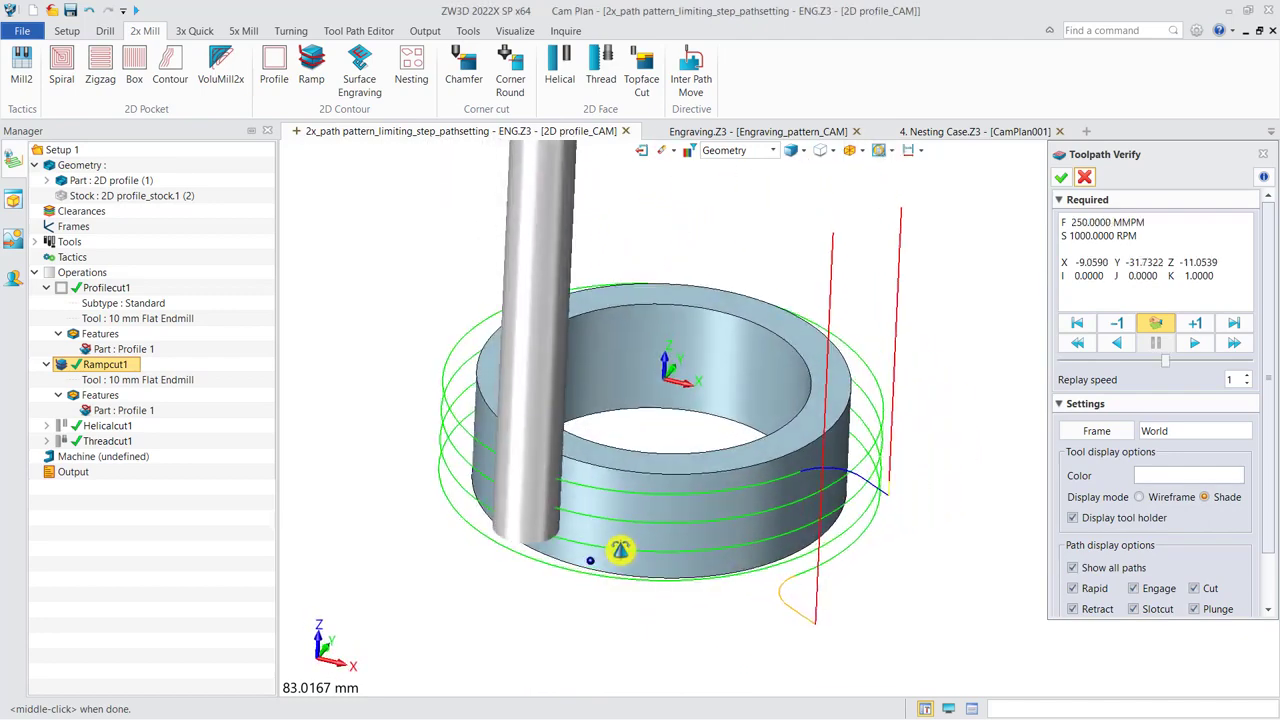
left_click(1081, 181)
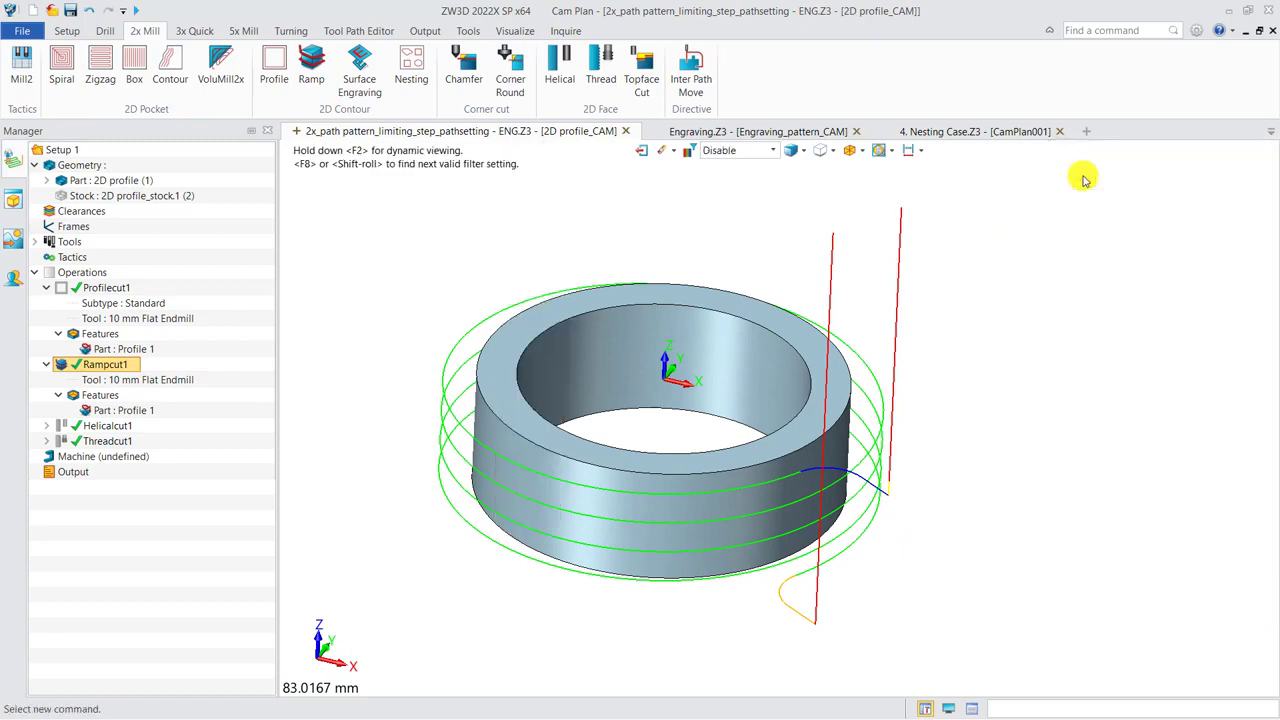
Switch to the Engraving.Z3 plan and examine the profile 1 feature of Surface Engrave 1 on the curved surface.
left_click(727, 137)
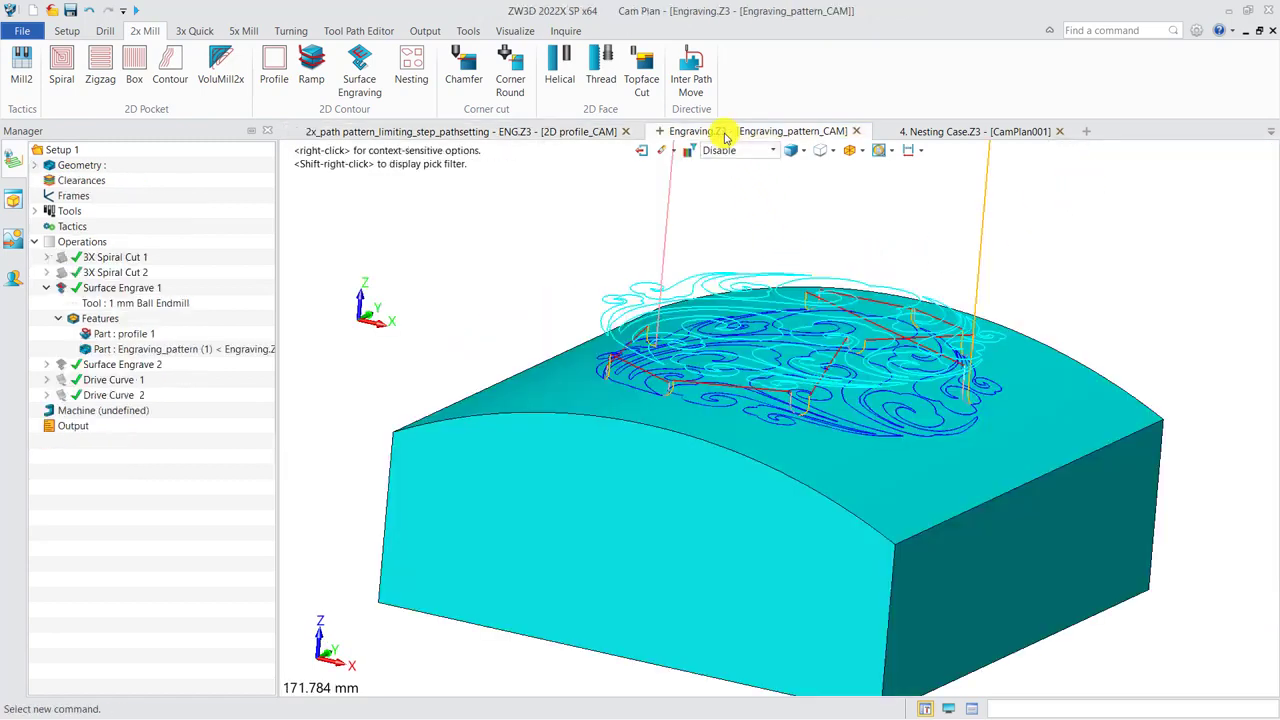
right_click_drag(512, 332, 512, 337)
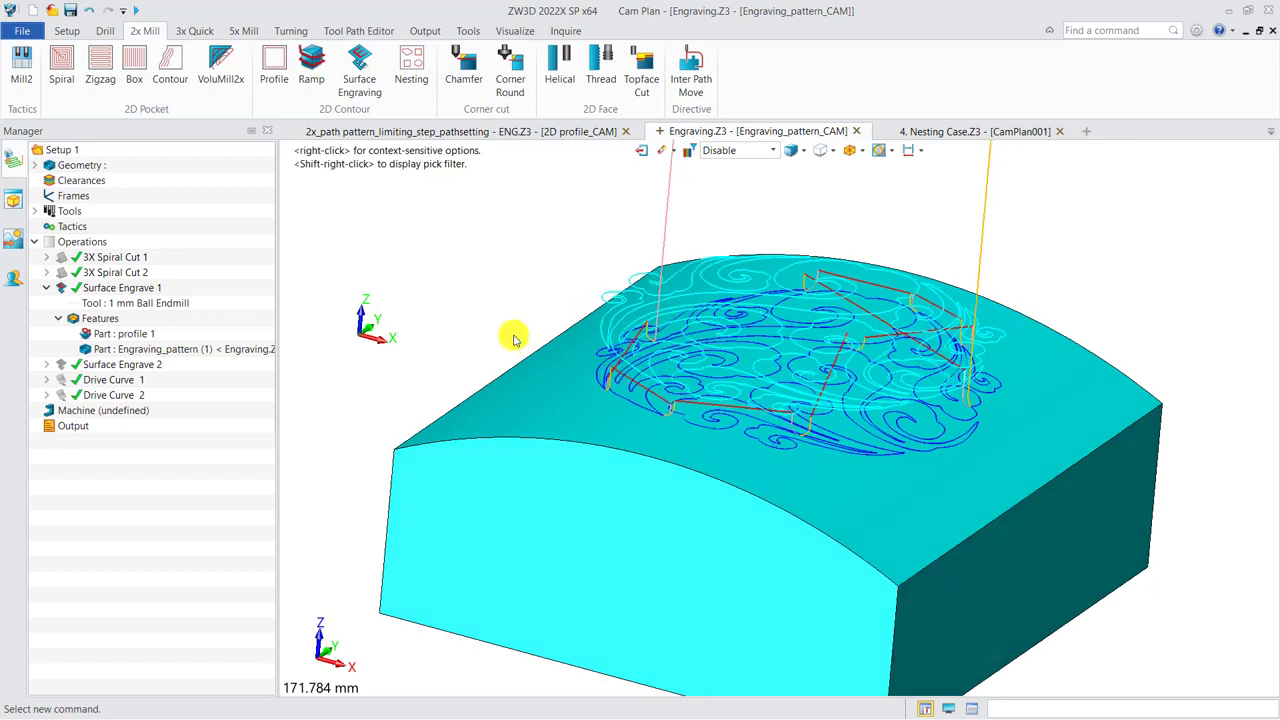
left_click(138, 335)
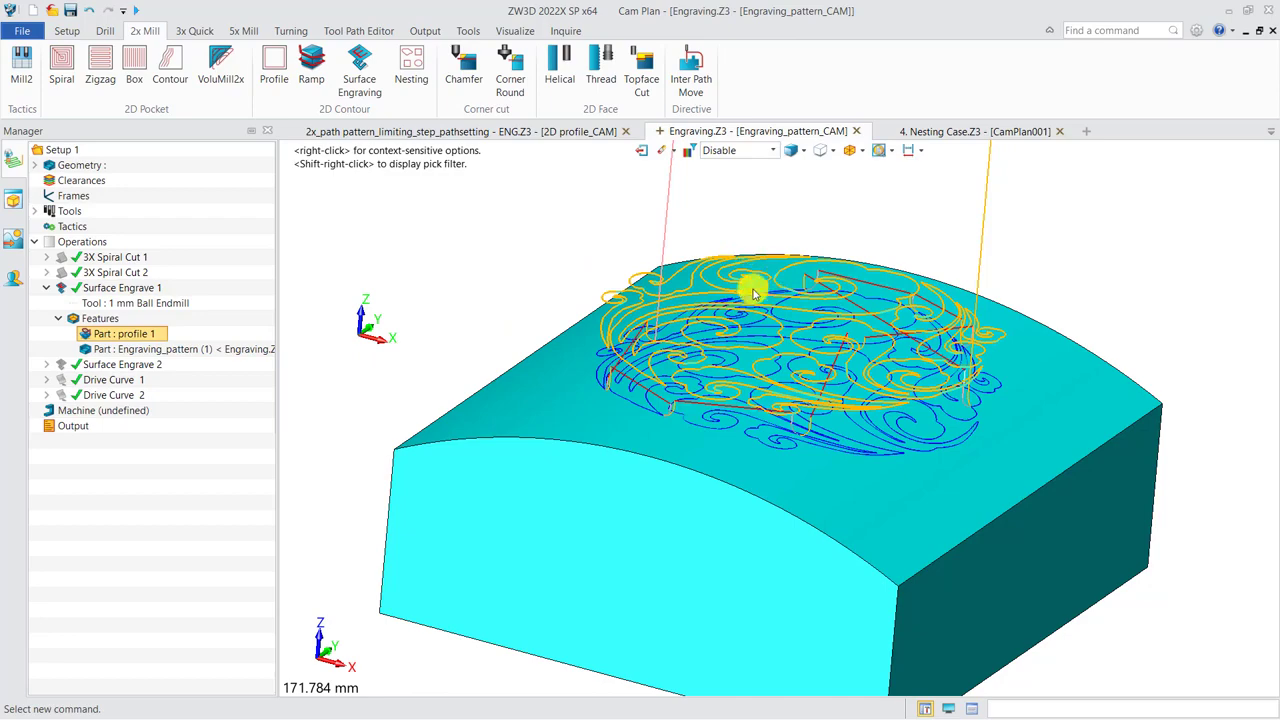
left_click(582, 419)
right_click_drag(618, 427, 627, 421)
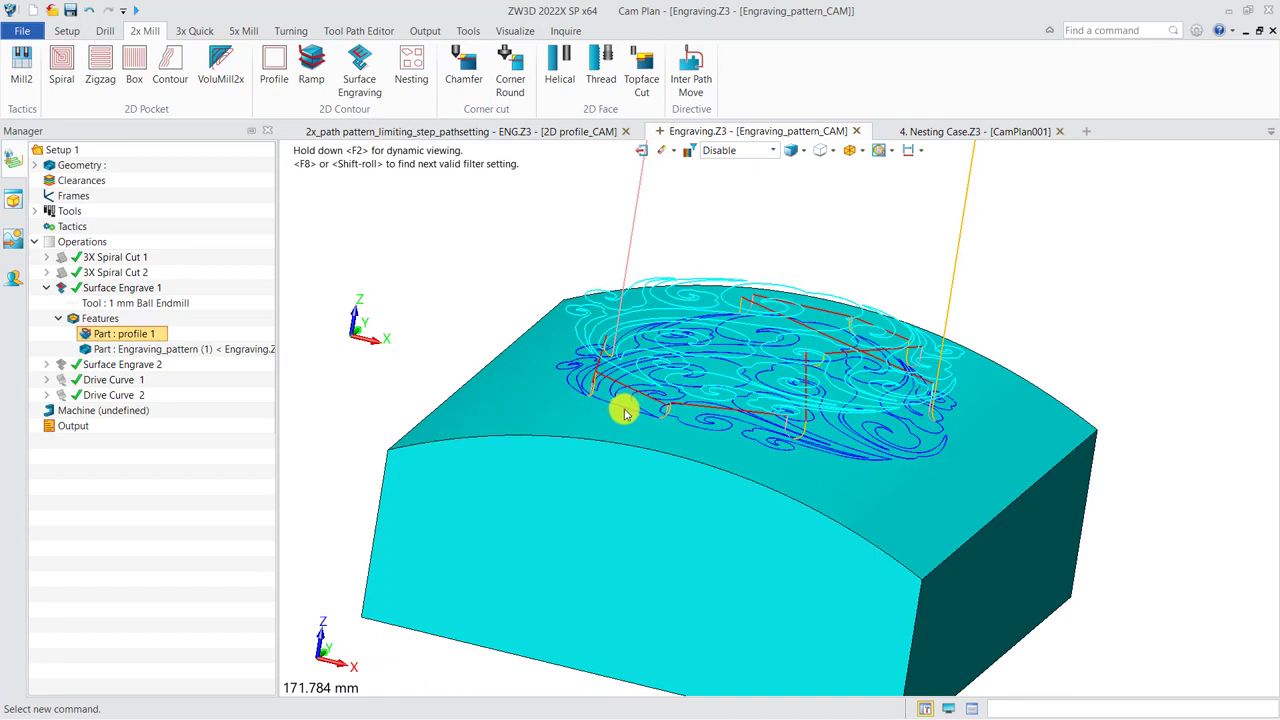
Switch to the 4. Nesting Case.Z3 plan and examine the nest profile 6 attributes and the other component and blank profiles of Nesting 2.
left_click(938, 131)
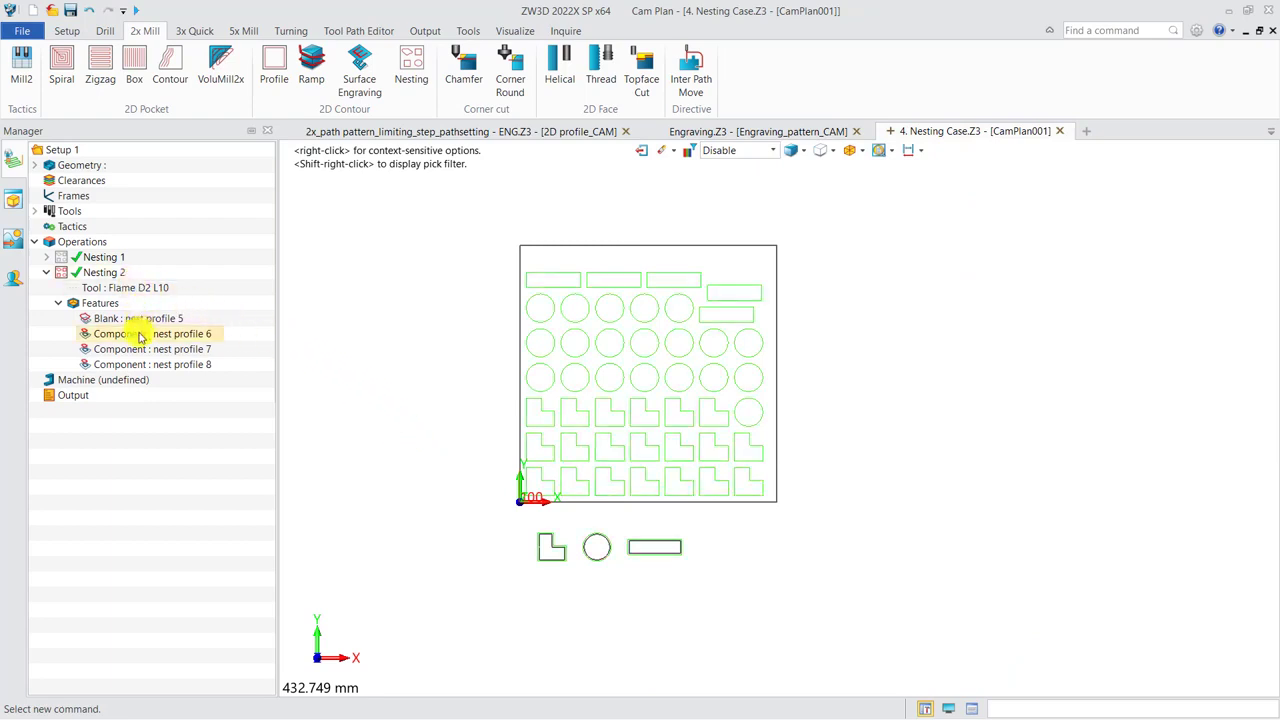
double_click(140, 334)
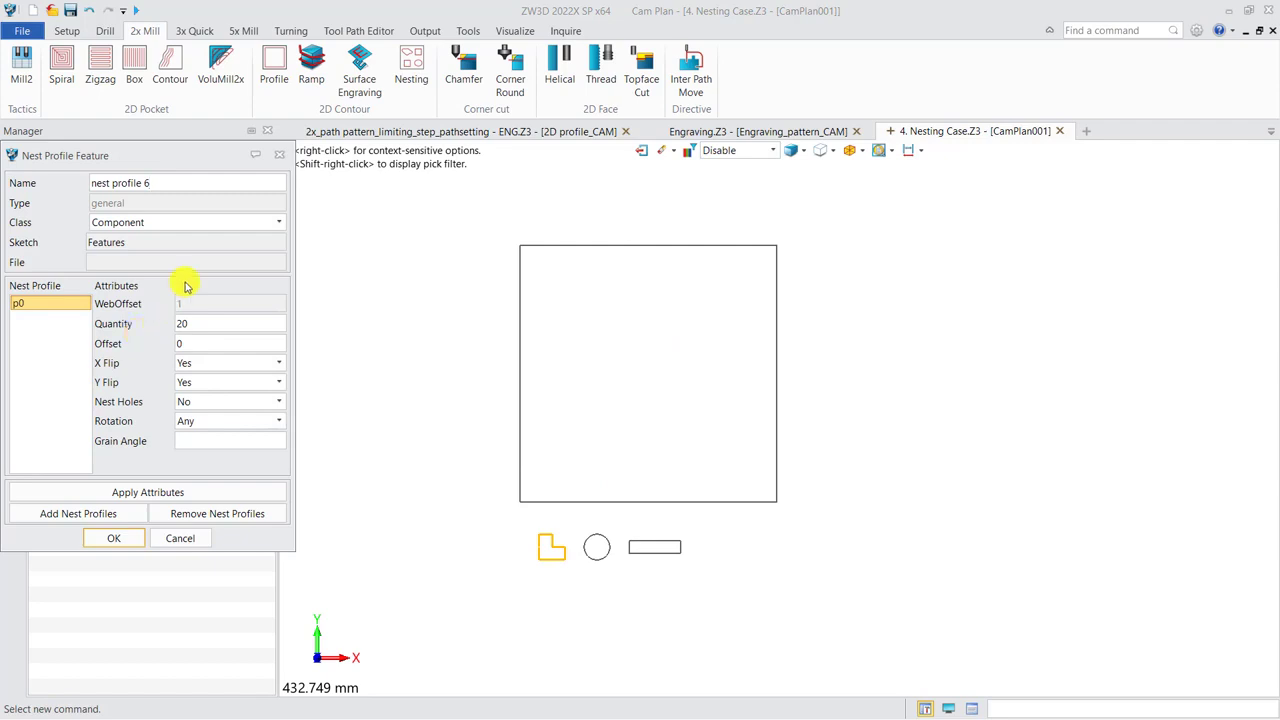
left_click_drag(172, 168, 350, 213)
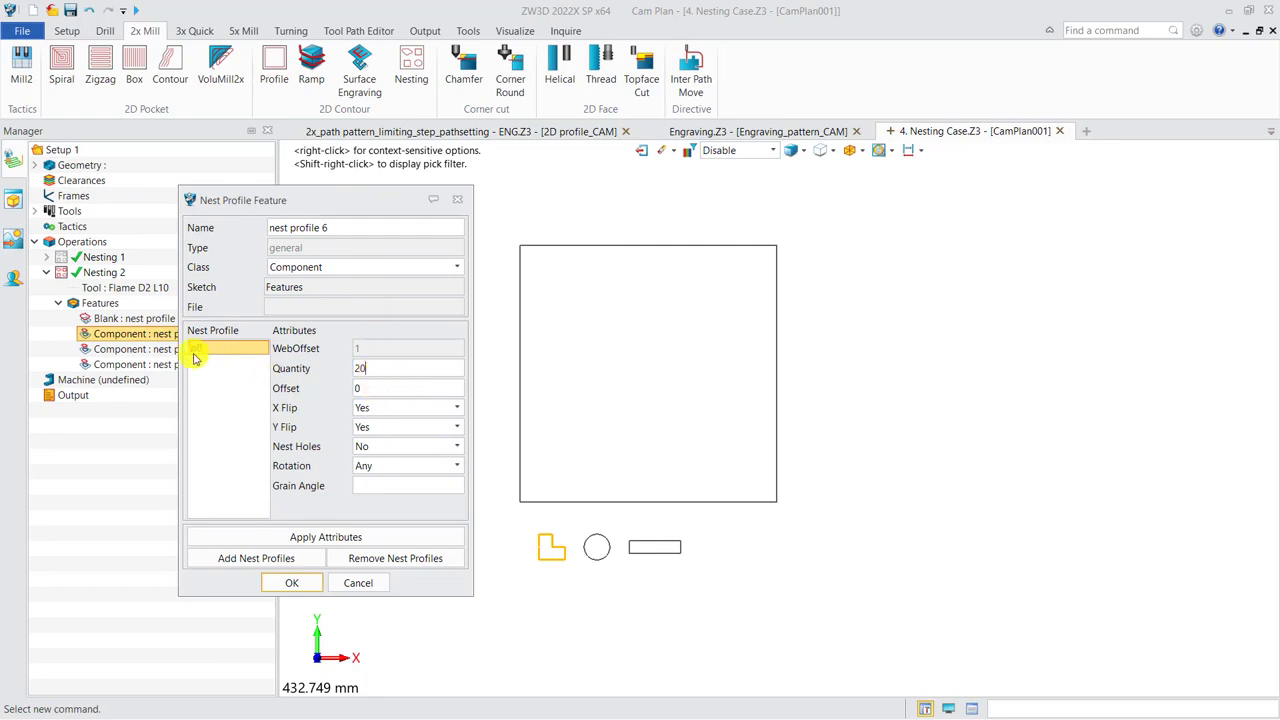
left_click(150, 349)
left_click(155, 364)
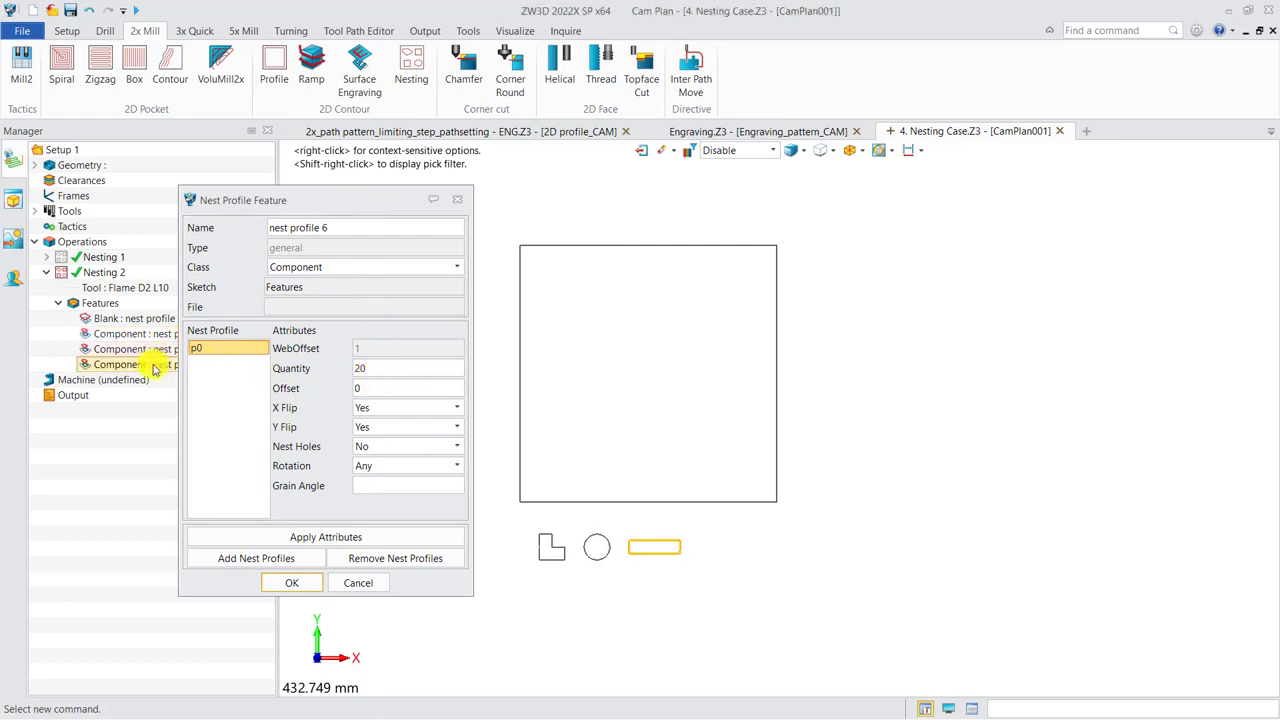
left_click(456, 200)
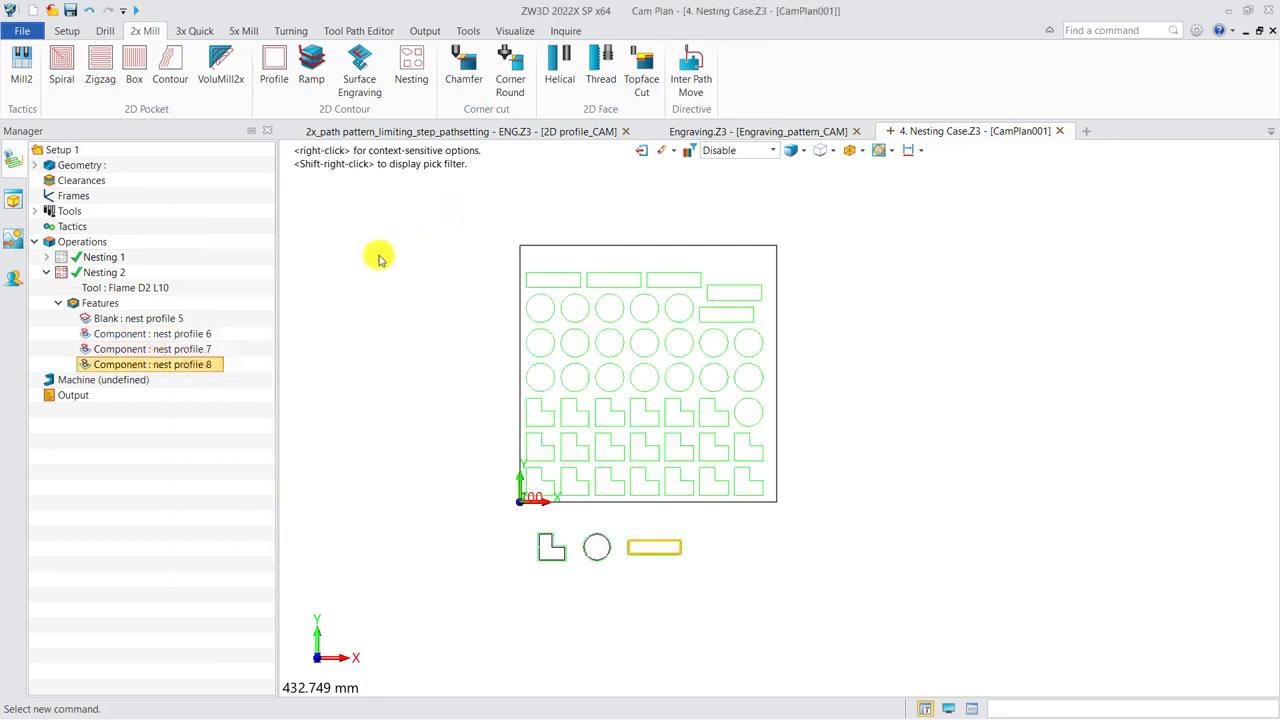
left_click(176, 321)
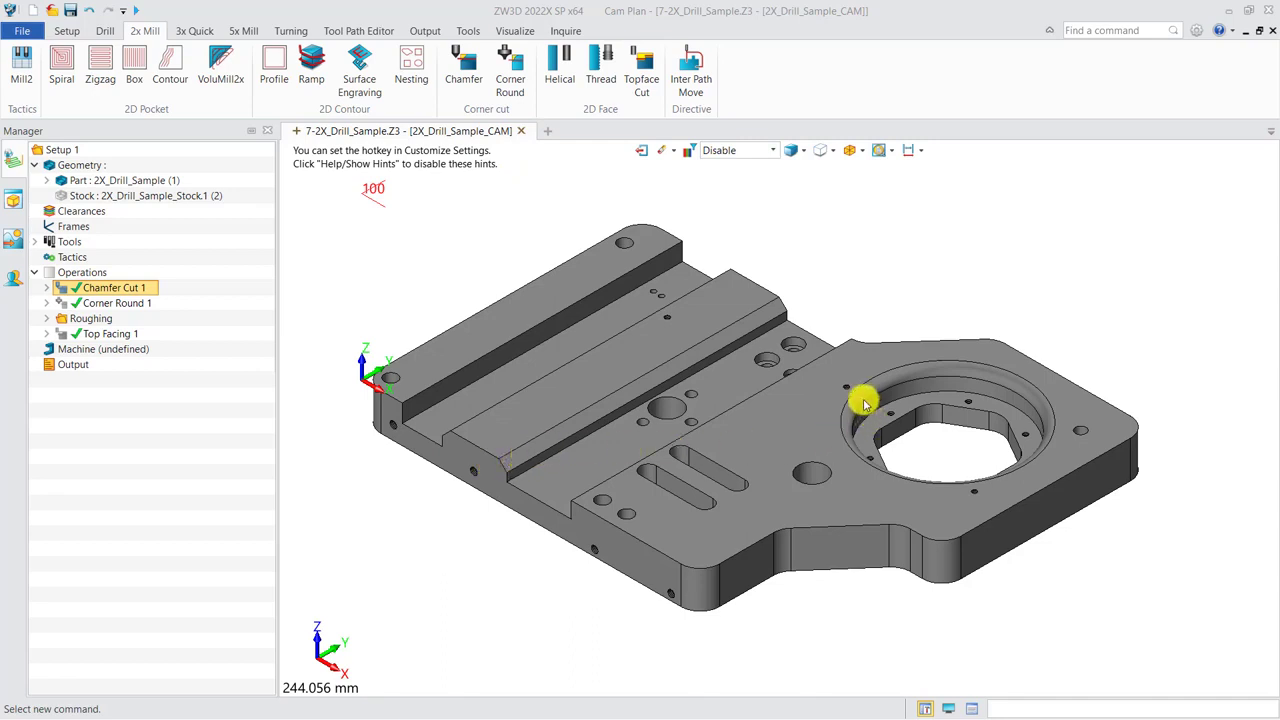
Show the Chamfer Cut 1 toolpath and run its toolpath verification, viewing the tool along the chamfered edge.
left_click(62, 291)
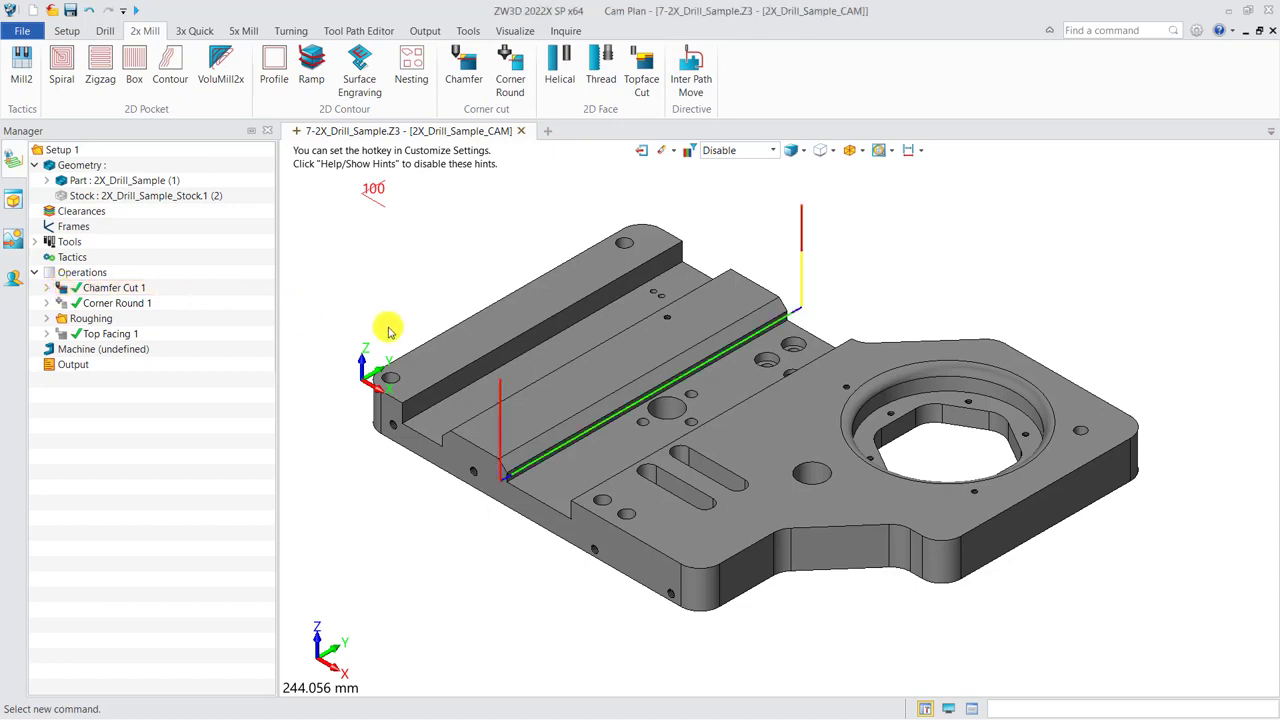
right_click(134, 289)
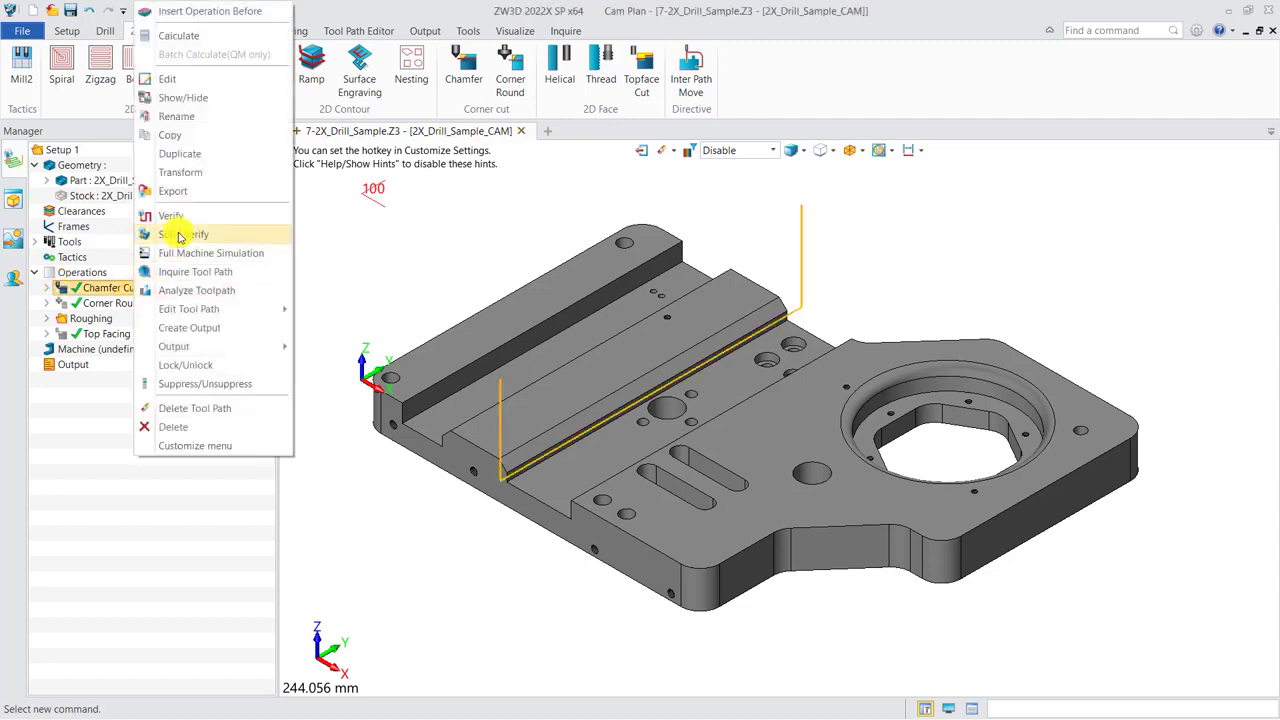
left_click(180, 217)
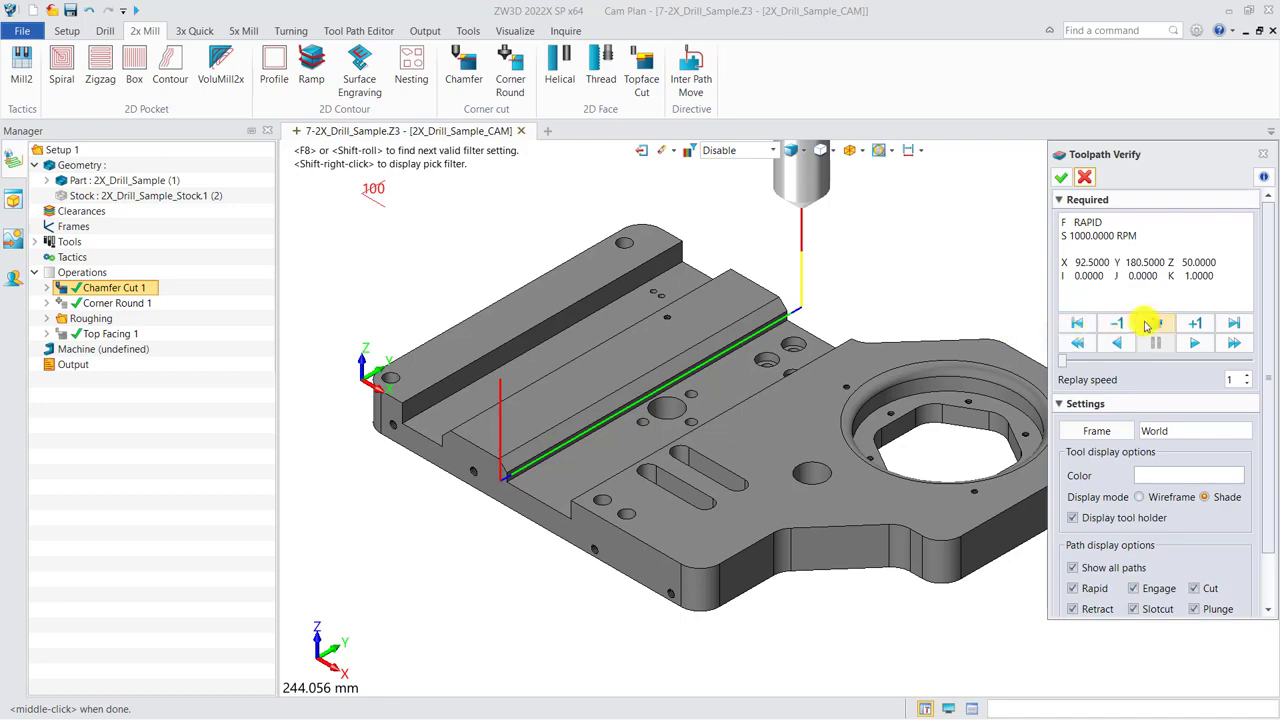
scroll(729, 357, "up", 5)
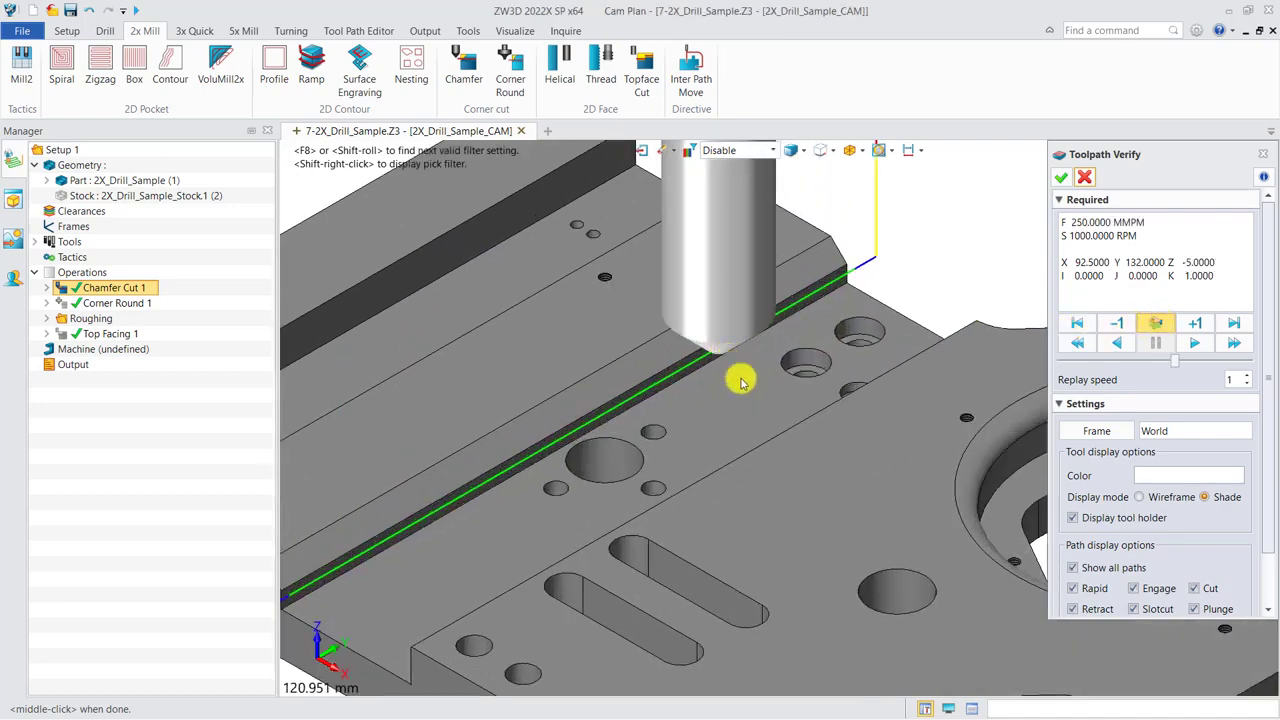
scroll(747, 363, "down", 1)
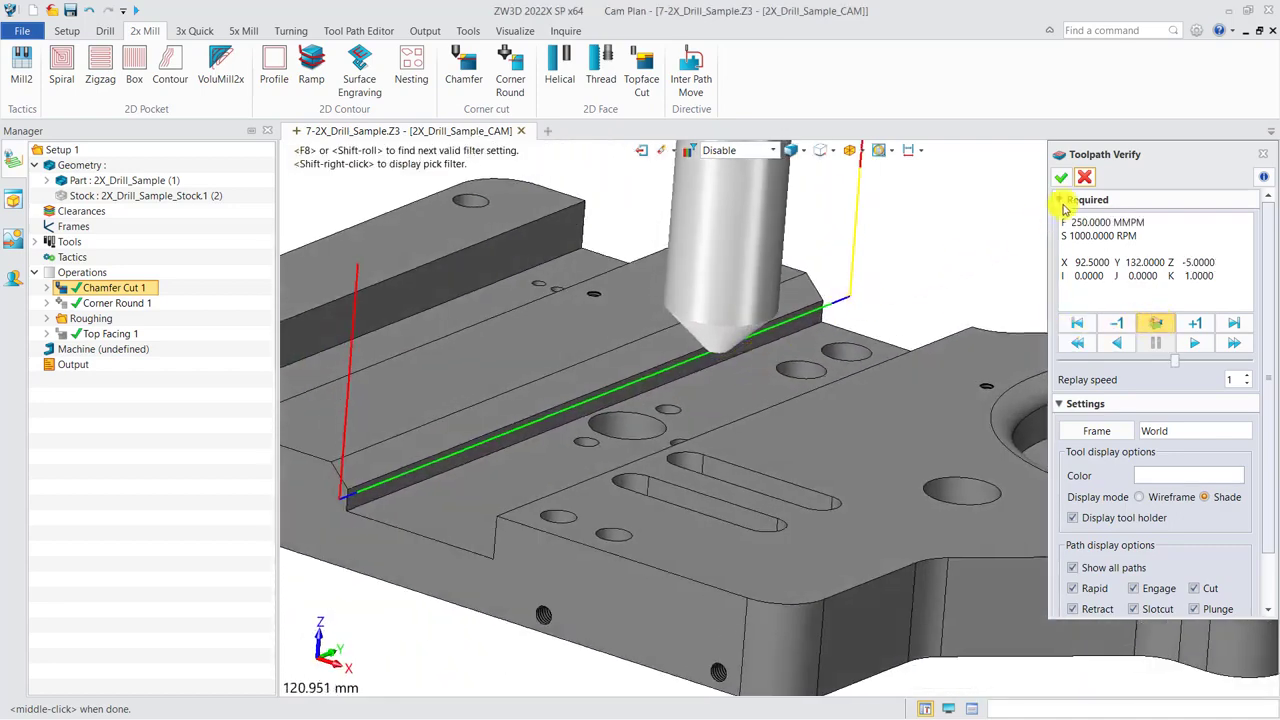
left_click(1081, 179)
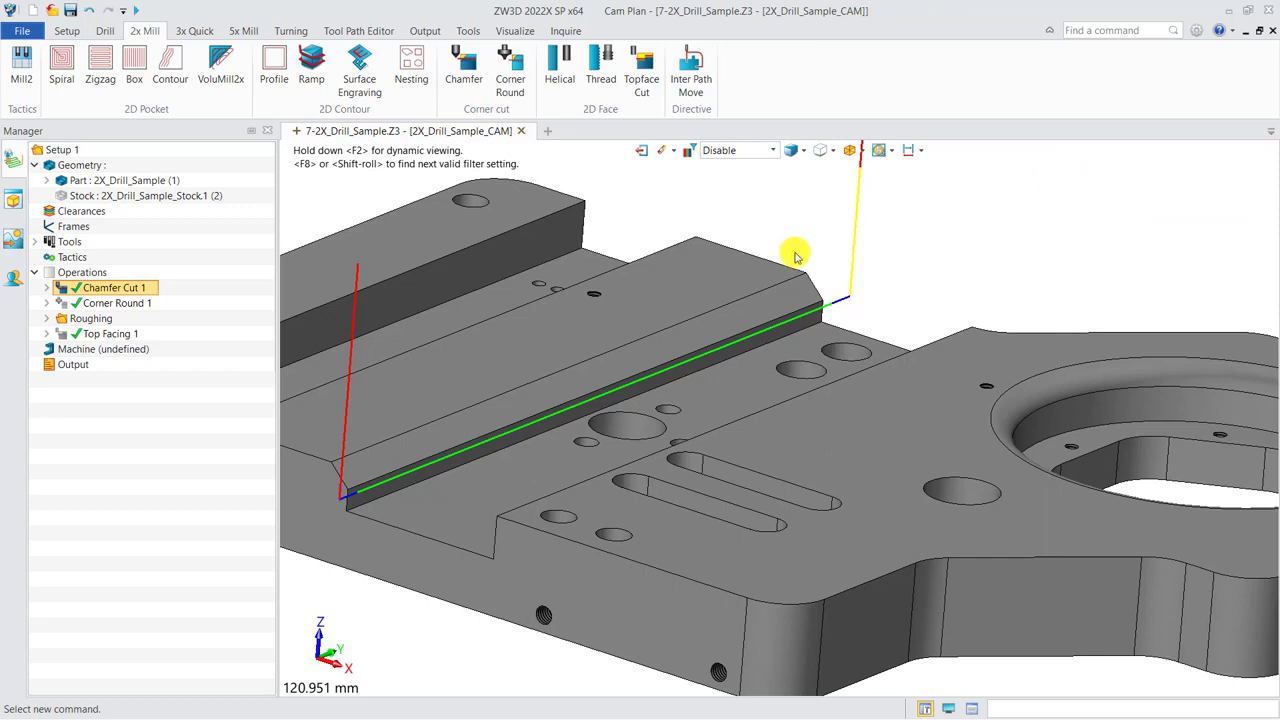
Set the number of cuts of Chamfer Cut 1 to 3 and recalculate its toolpath.
double_click(116, 289)
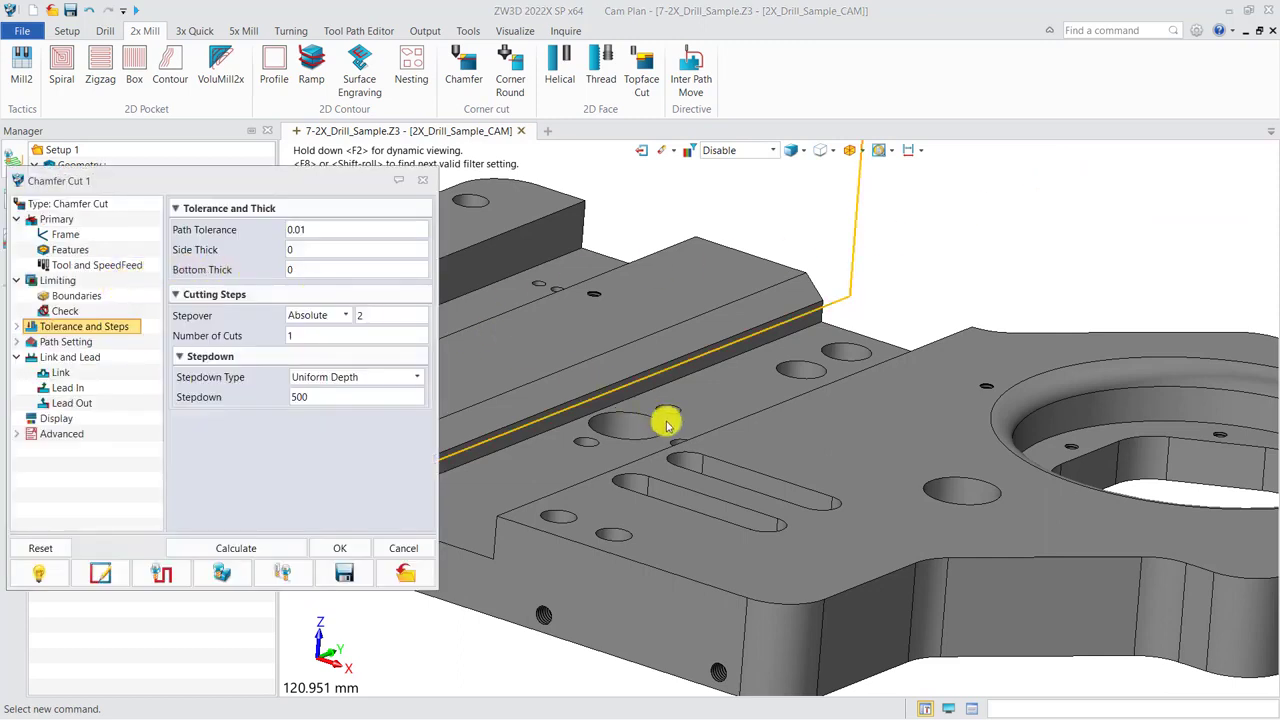
scroll(663, 432, "up", 2)
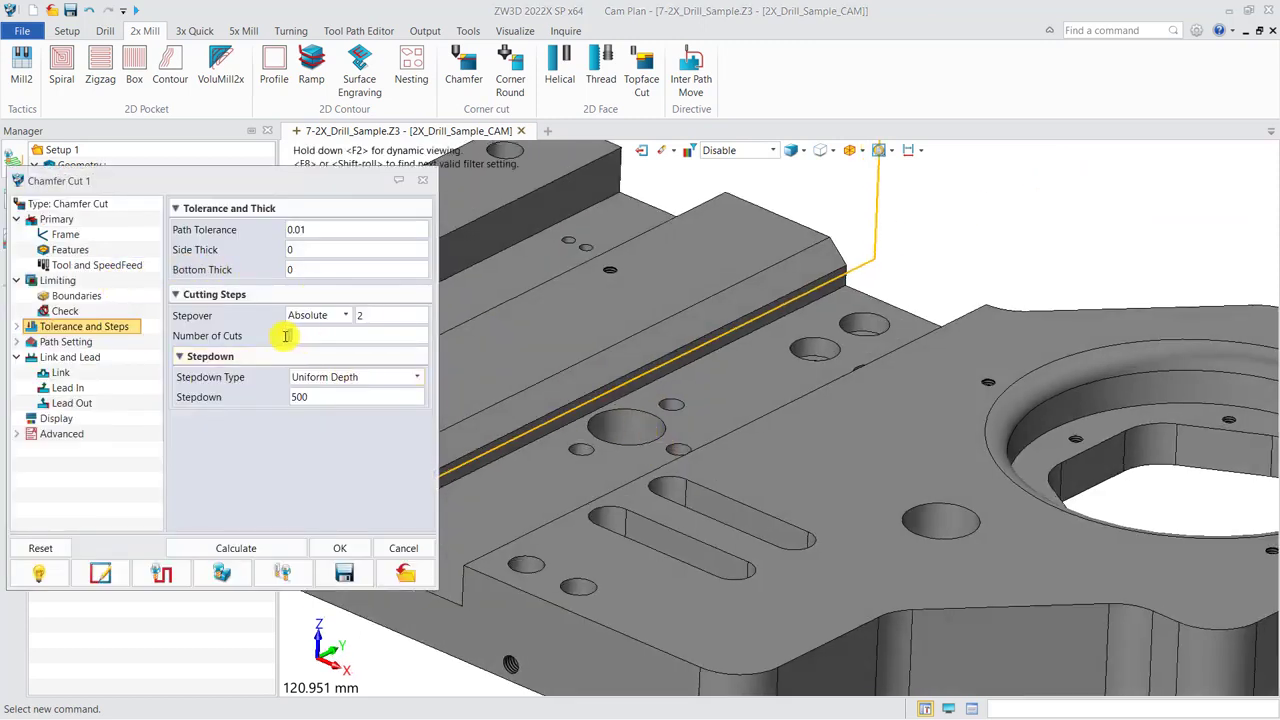
left_click(249, 550)
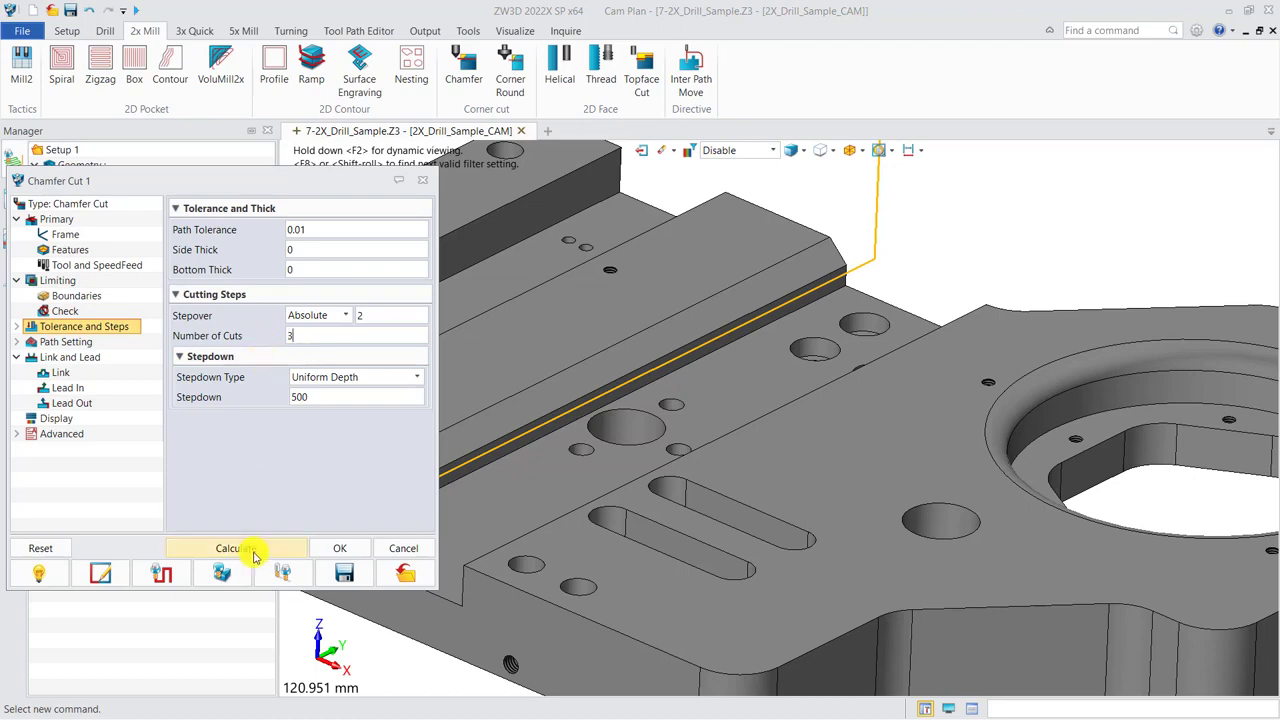
scroll(815, 355, "down", 2)
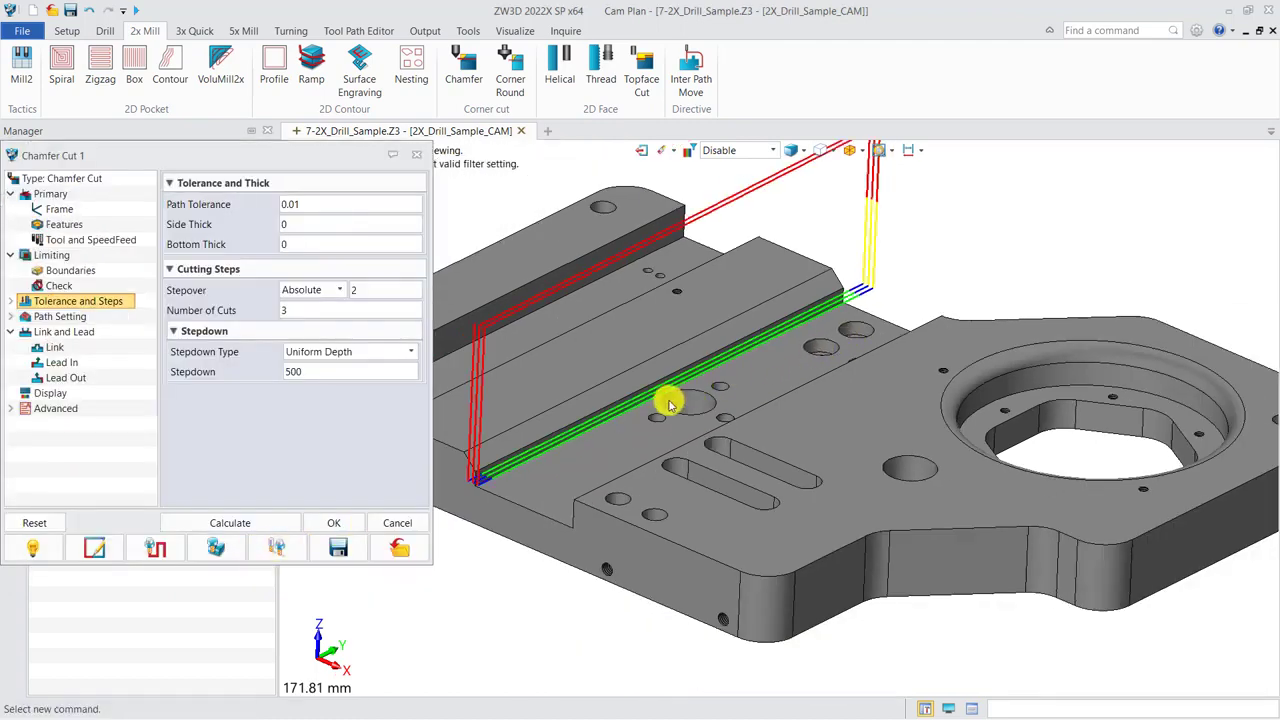
left_click(416, 155)
Show the Corner Round 1 toolpath instead of Chamfer Cut 1 and run its toolpath verification around the large circular opening.
left_click(61, 288)
left_click(61, 303)
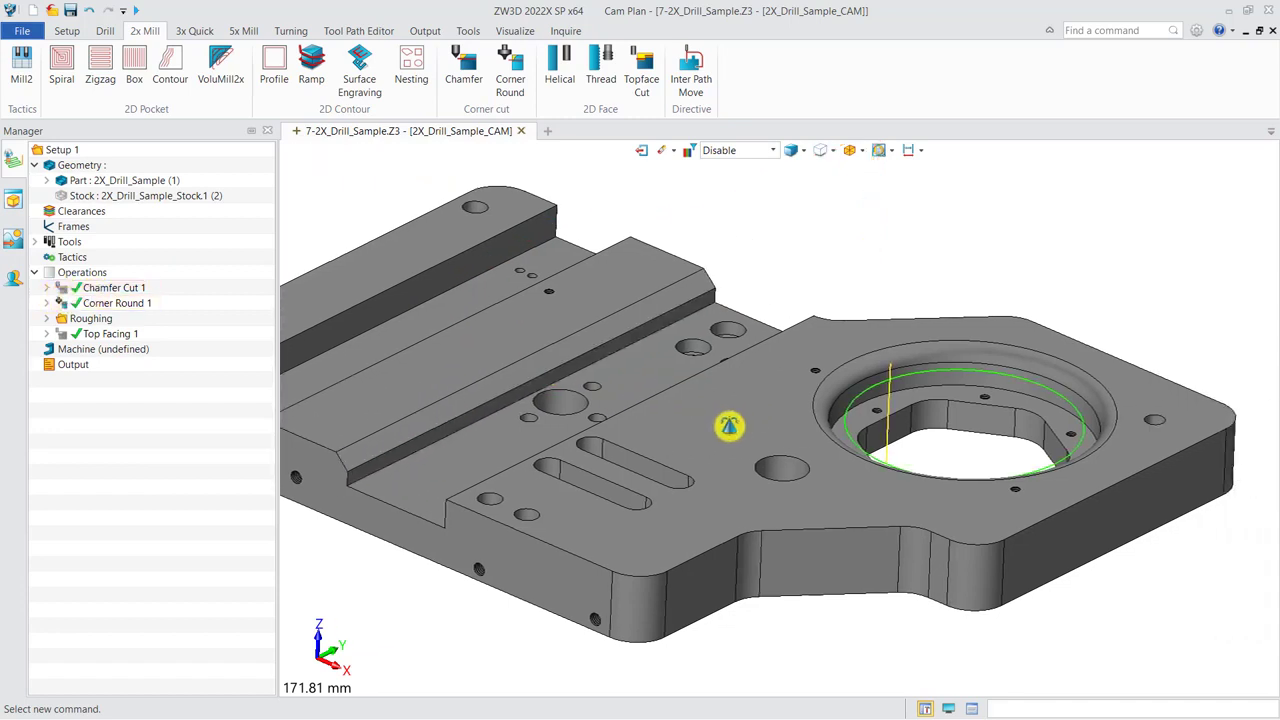
right_click(138, 304)
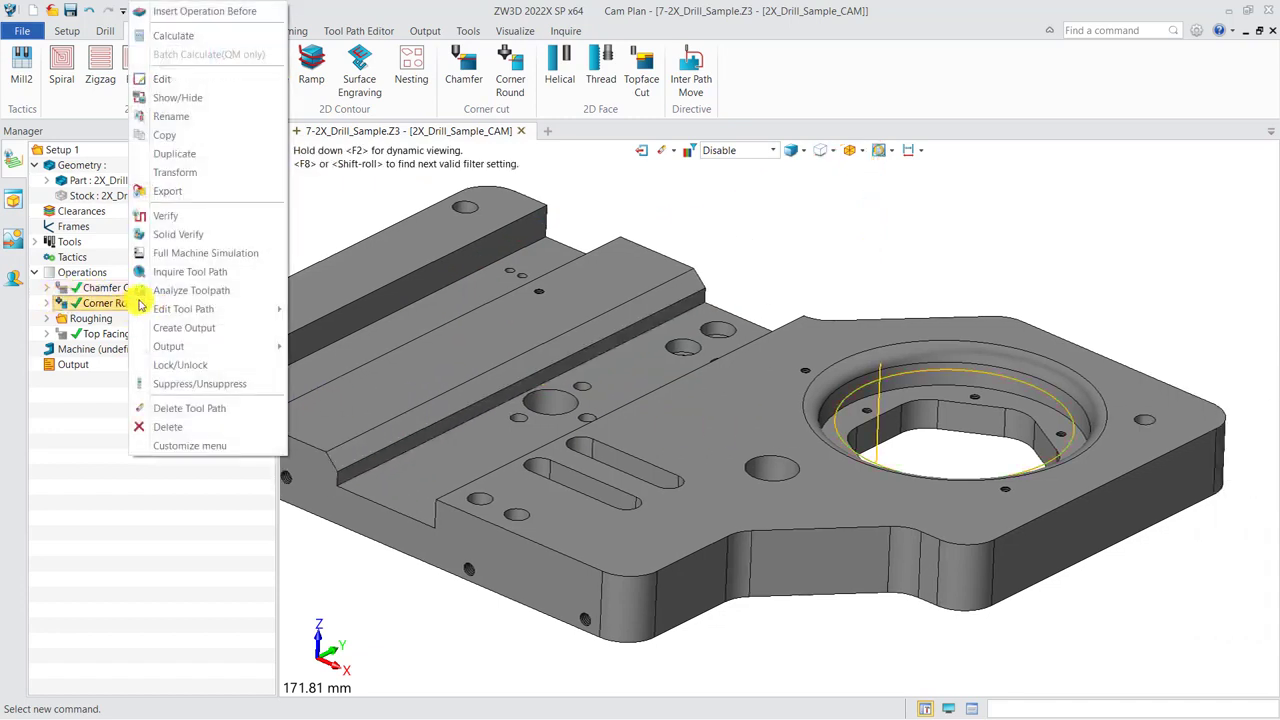
left_click(165, 215)
left_click(1156, 323)
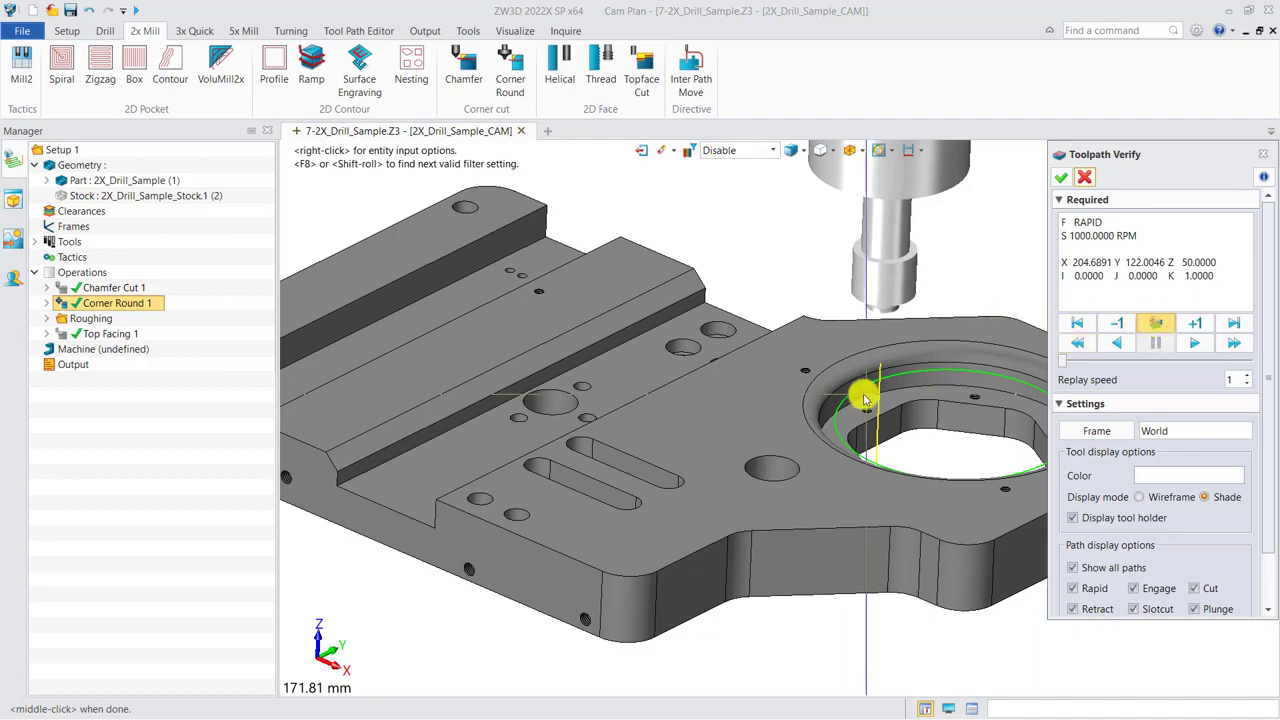
scroll(842, 399, "up", 5)
right_click_drag(842, 399, 751, 400)
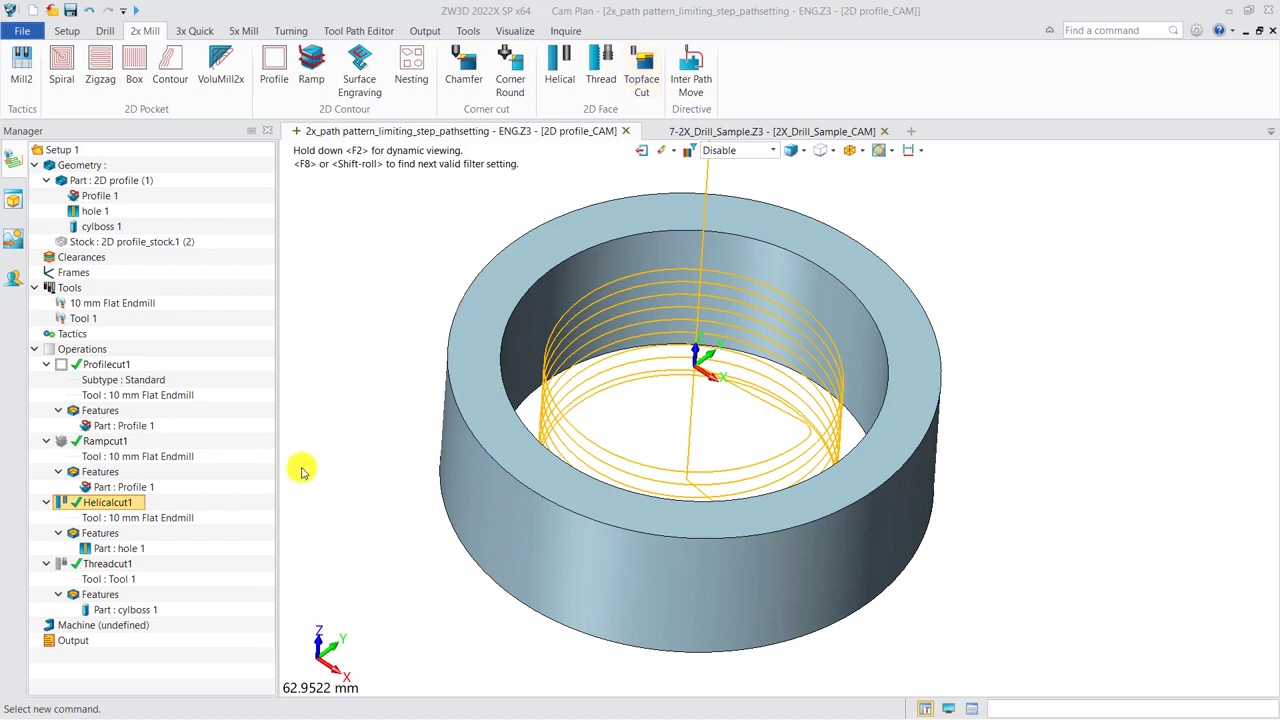
Set the pitch of Helicalcut1 to 5 in its path settings and recalculate the helical toolpath inside the ring.
left_click(130, 503)
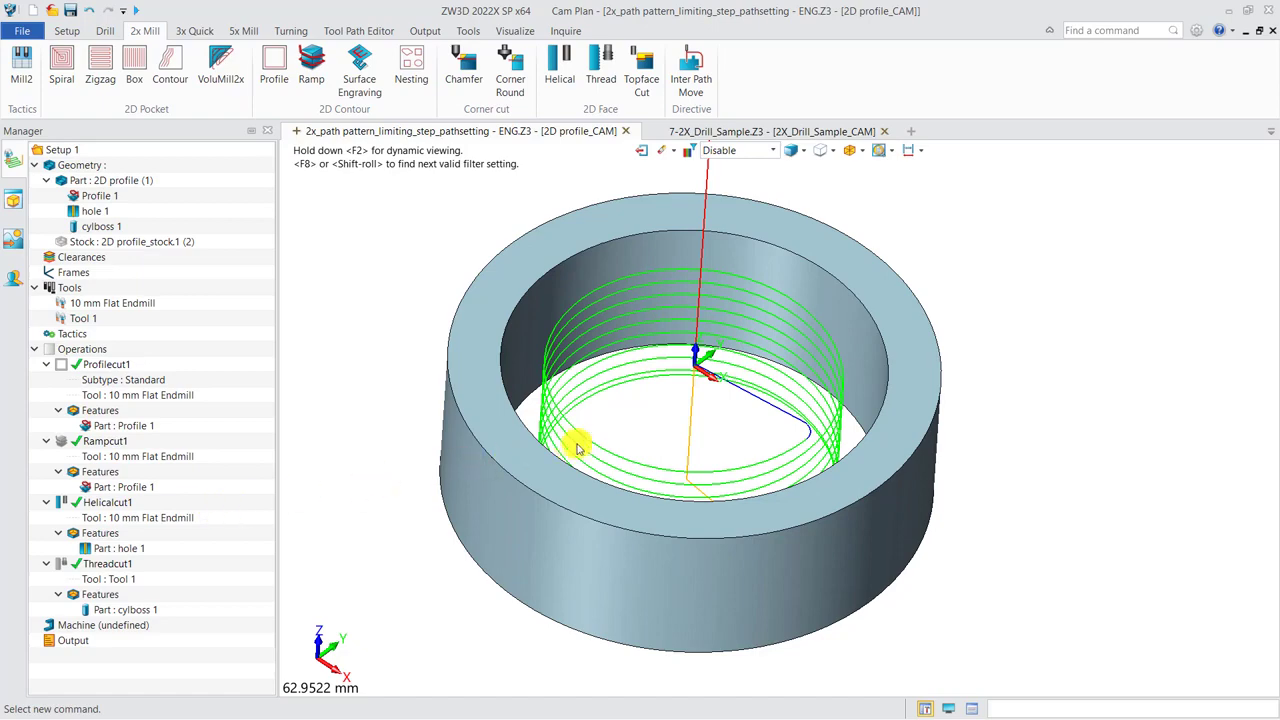
middle_click_drag(684, 496, 706, 536)
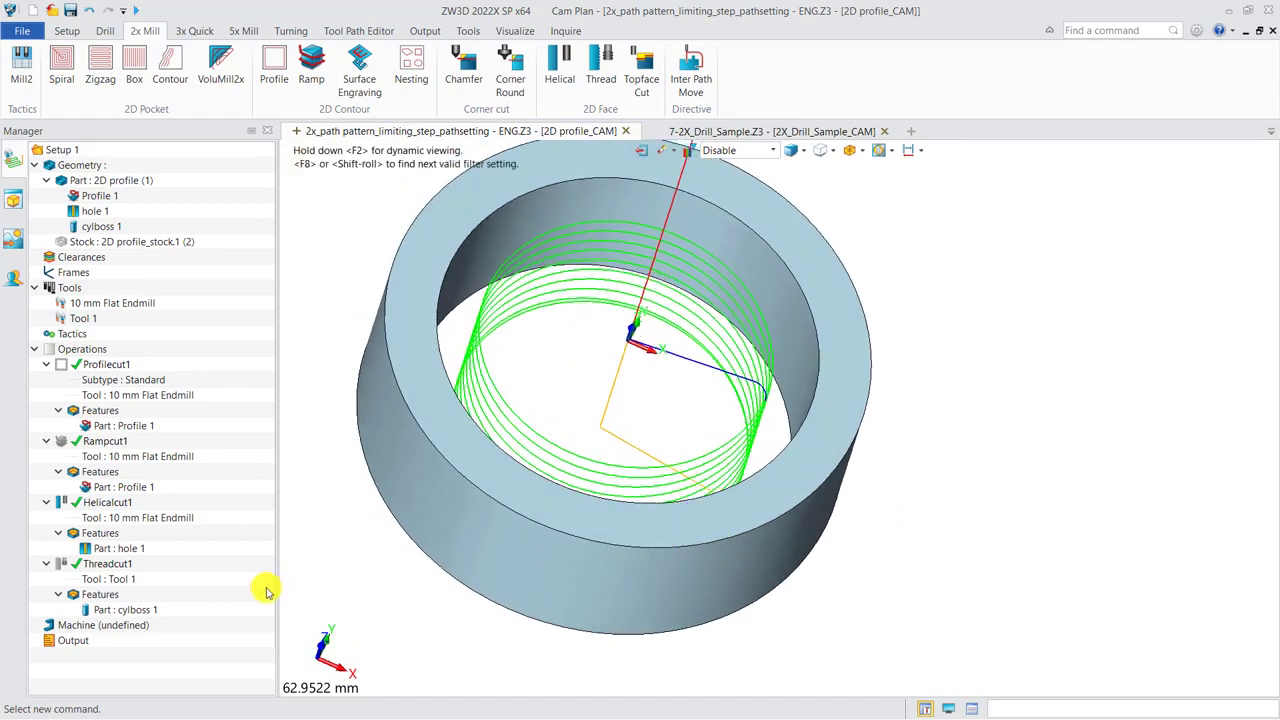
left_click(118, 503)
double_click(118, 505)
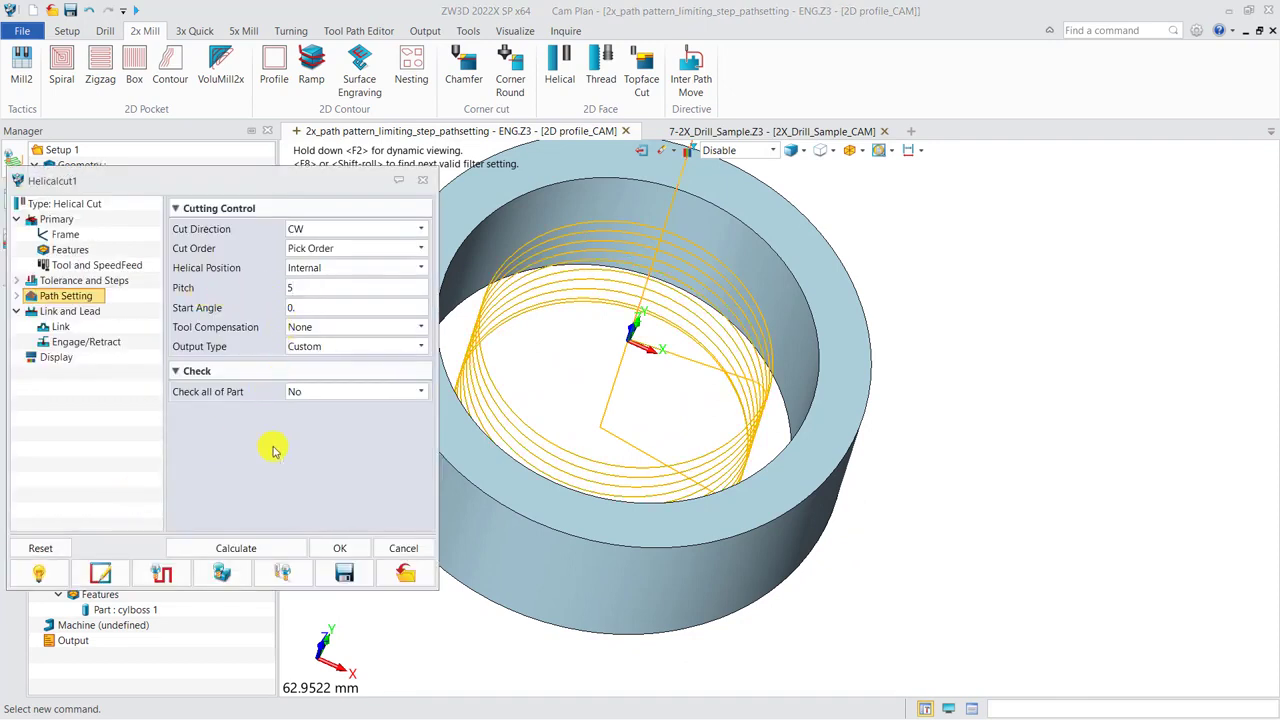
left_click(262, 548)
right_click_drag(559, 392, 564, 386)
left_click(418, 156)
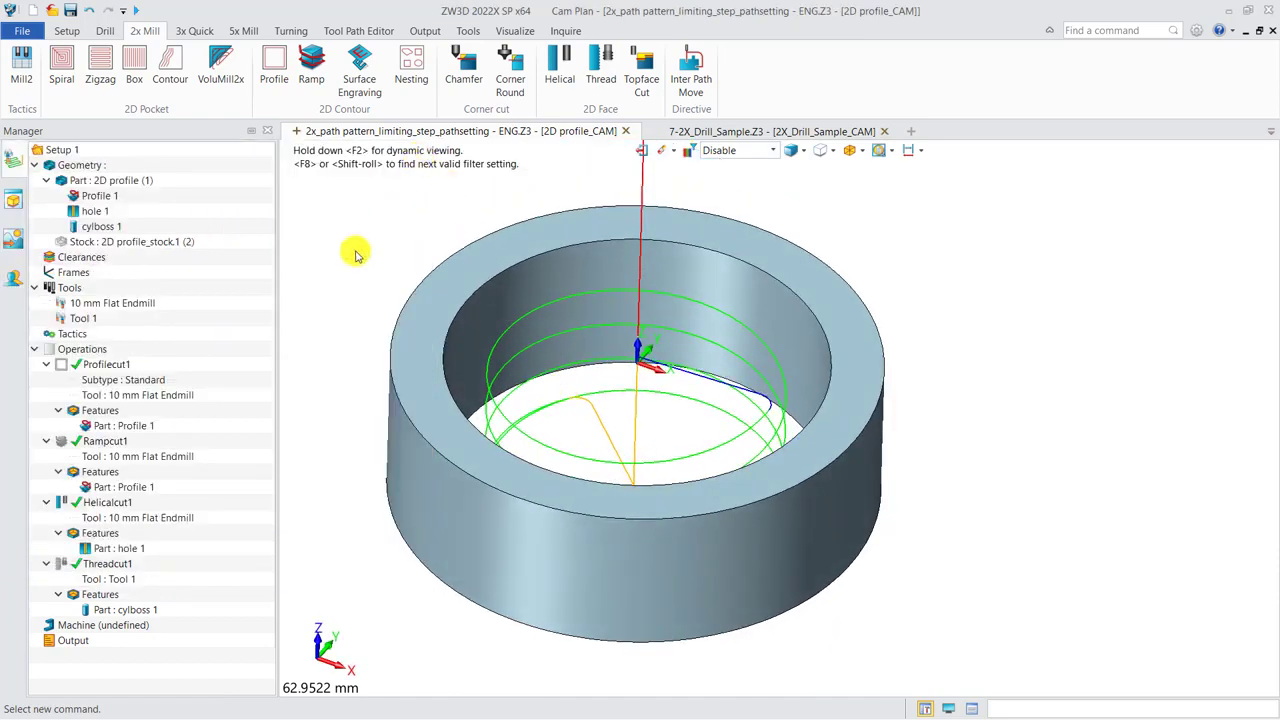
Hide the Helicalcut1 toolpath and show the Threadcut1 toolpath inside the ring.
left_click(62, 503)
left_click(66, 563)
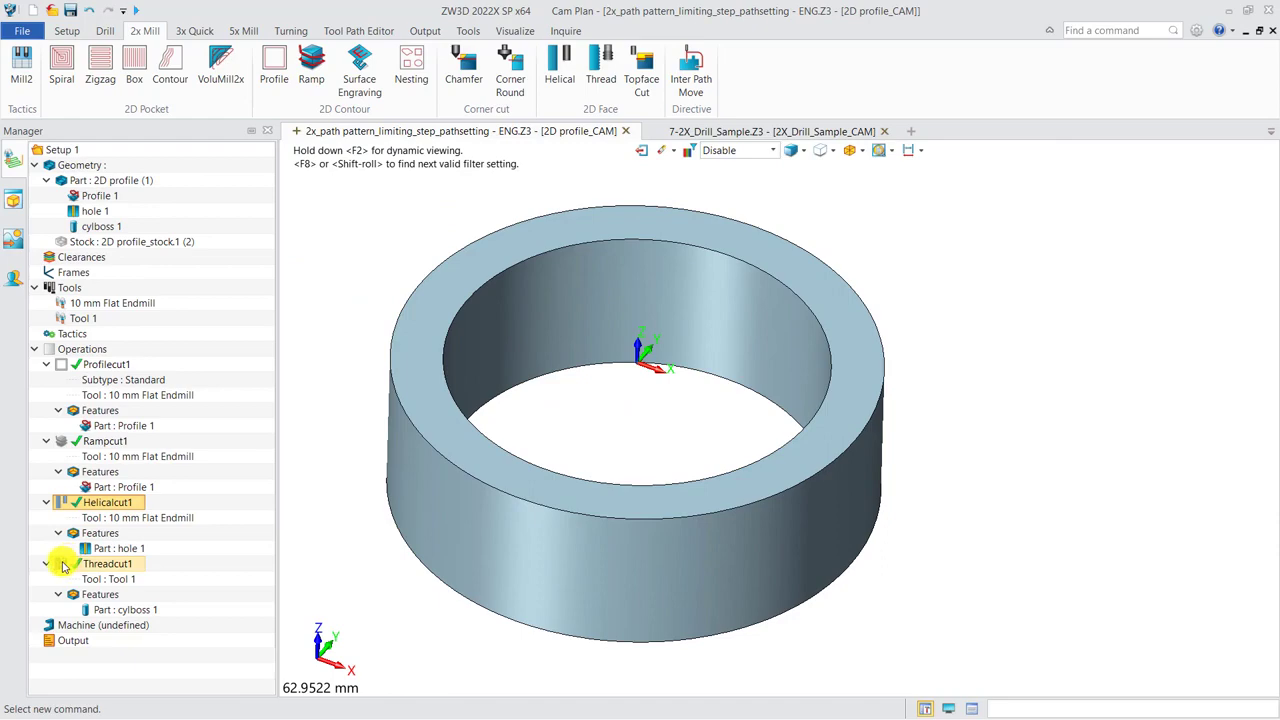
right_click_drag(512, 537, 686, 569)
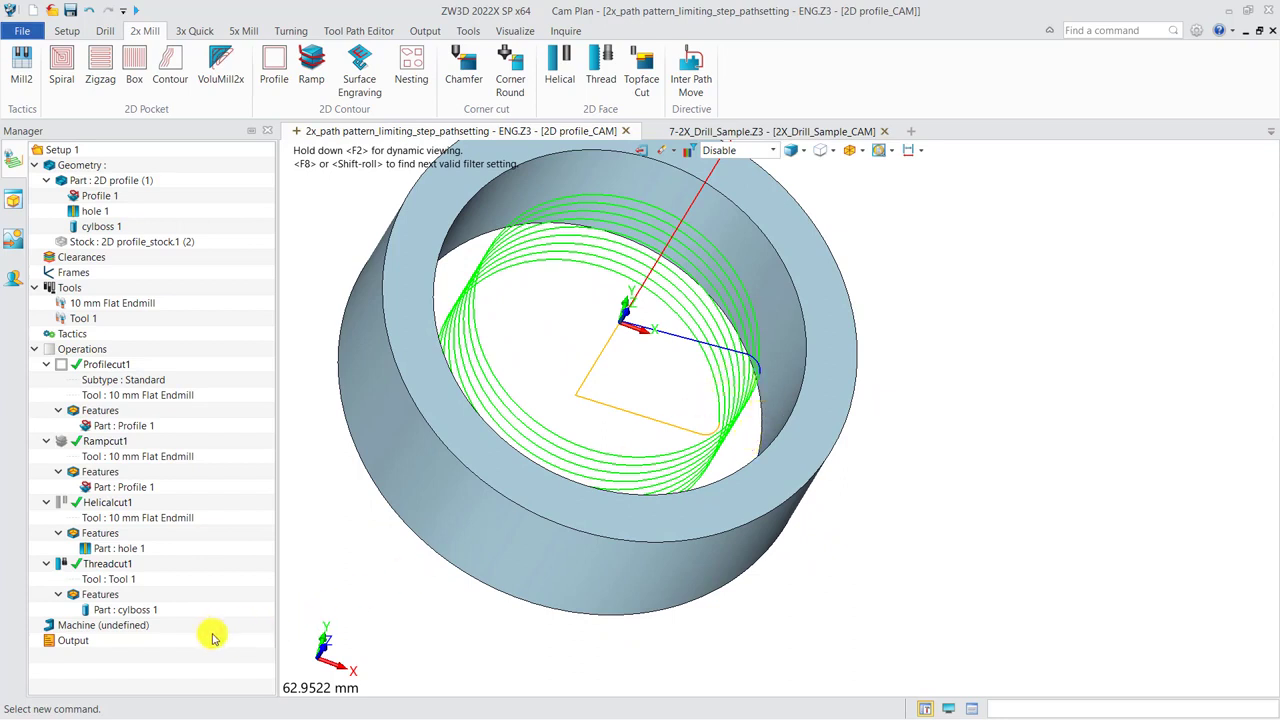
Examine the thread attributes of Threadcut1's cylboss 1 feature and view its toolpath from several angles.
double_click(131, 609)
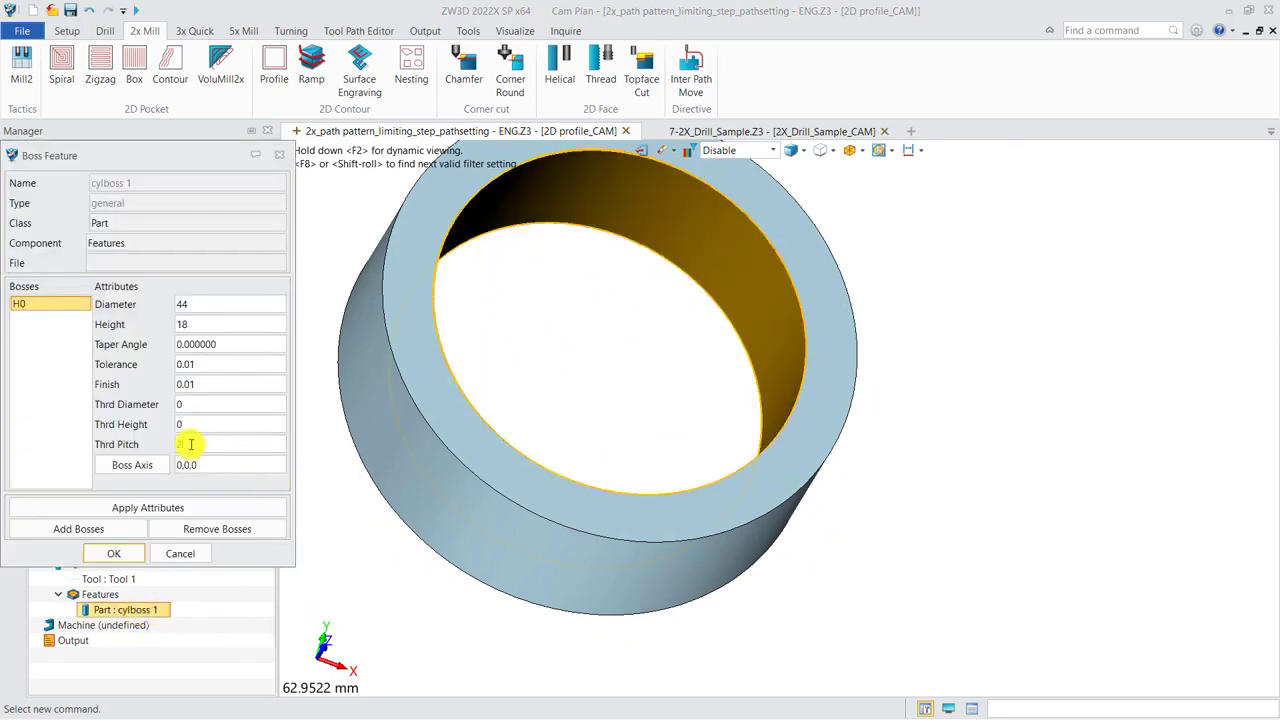
left_click(281, 163)
middle_click_drag(540, 460, 711, 564)
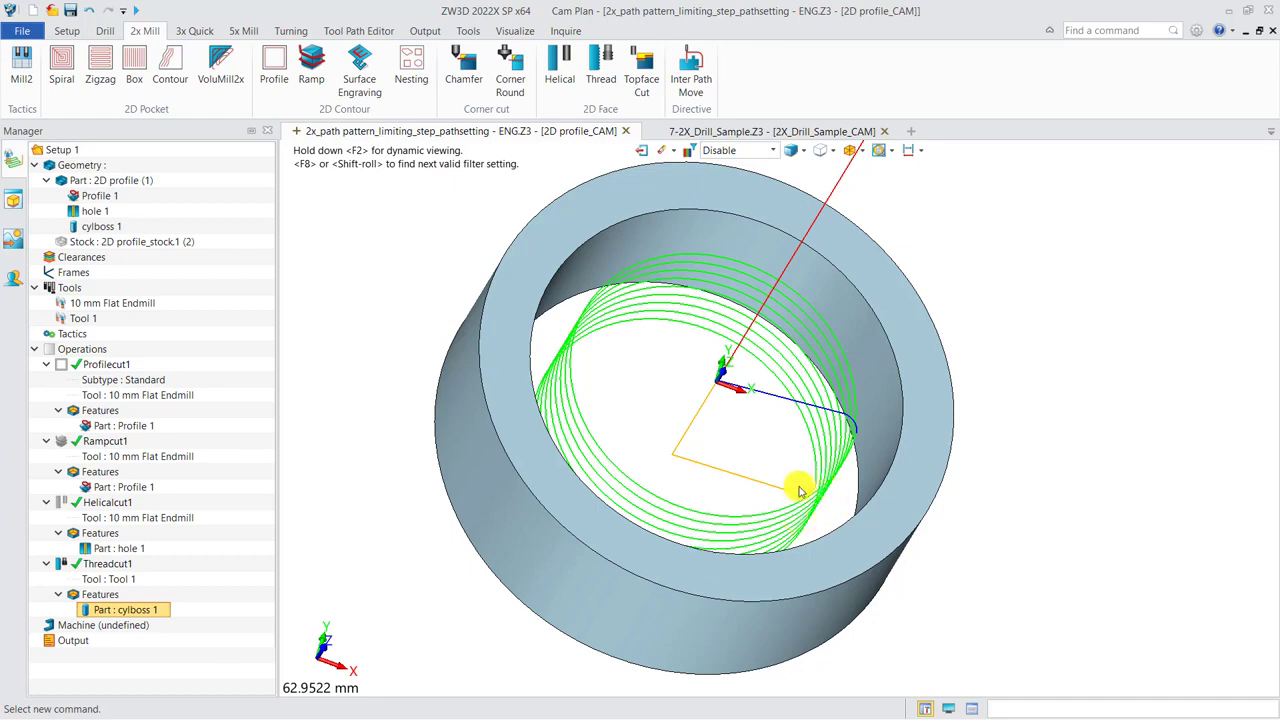
mouse_move(820, 571)
middle_mouse_down()
mouse_move(823, 549)
mouse_move(857, 566)
mouse_move(838, 566)
middle_mouse_up()
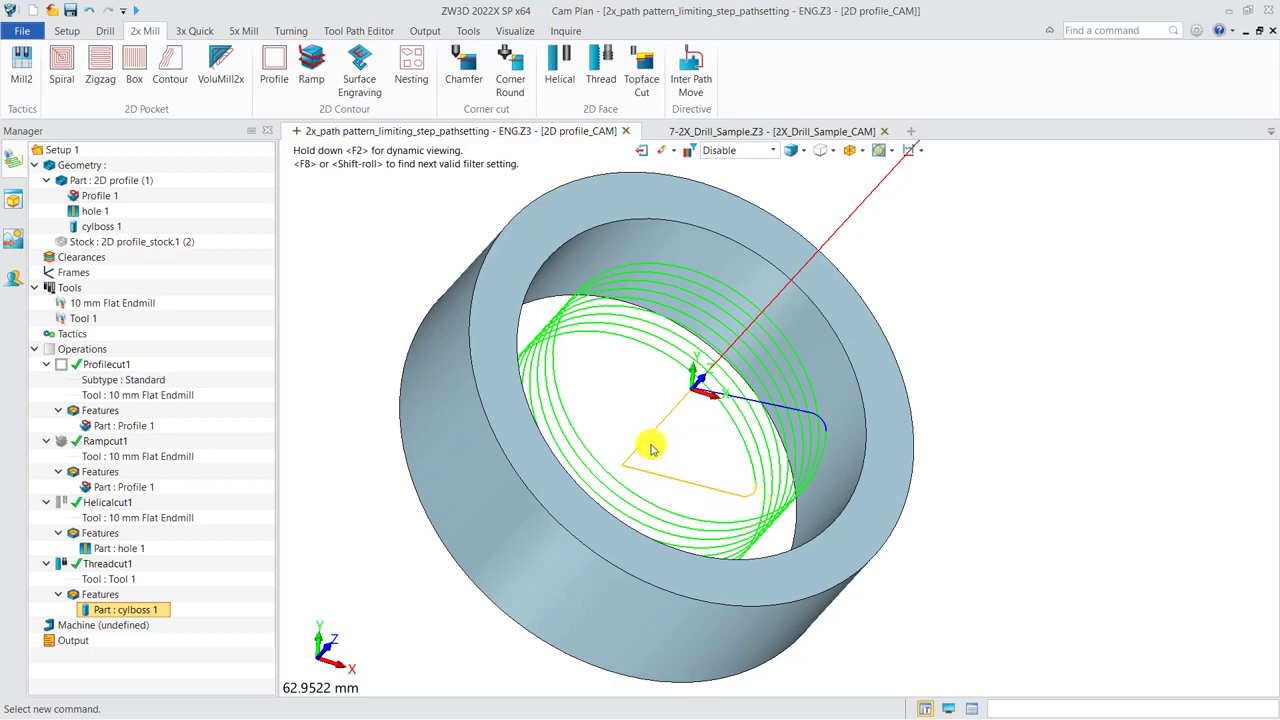
middle_click_drag(658, 434, 436, 488)
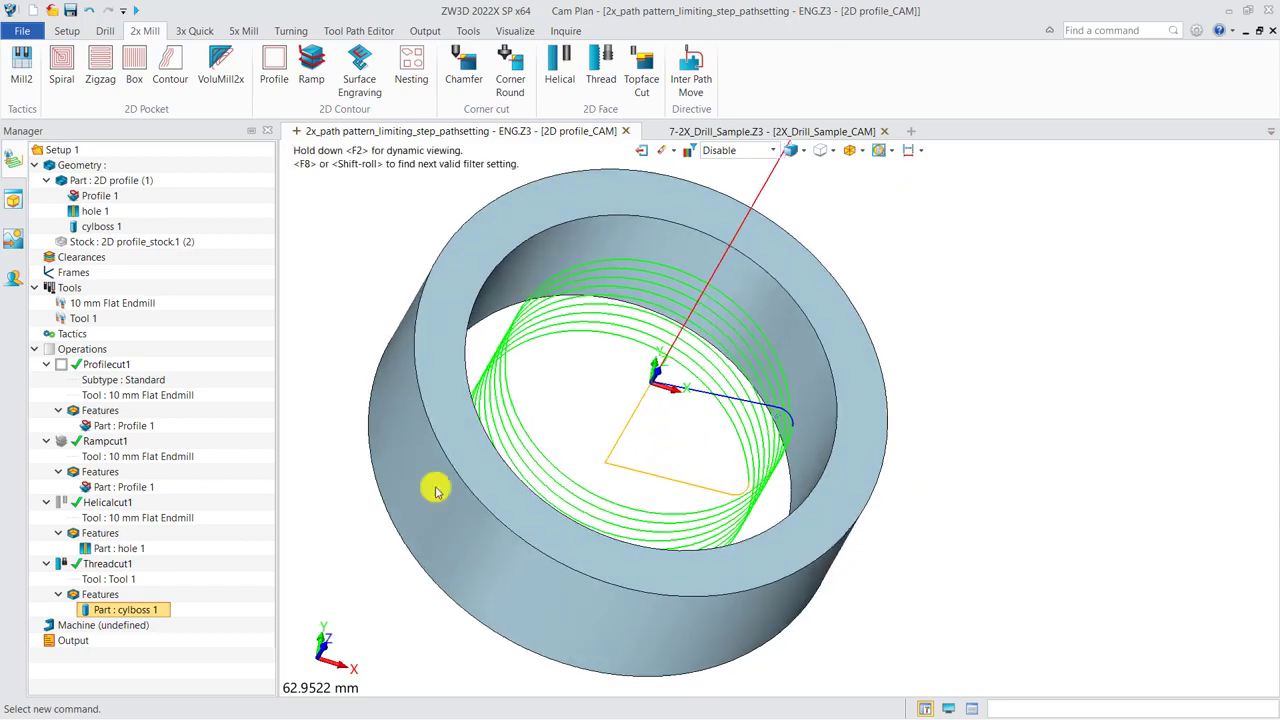
Show the Helicalcut1 toolpath again in place of Threadcut1 and inspect it up close.
left_click(60, 565)
left_click(61, 504)
right_click_drag(494, 513, 468, 499)
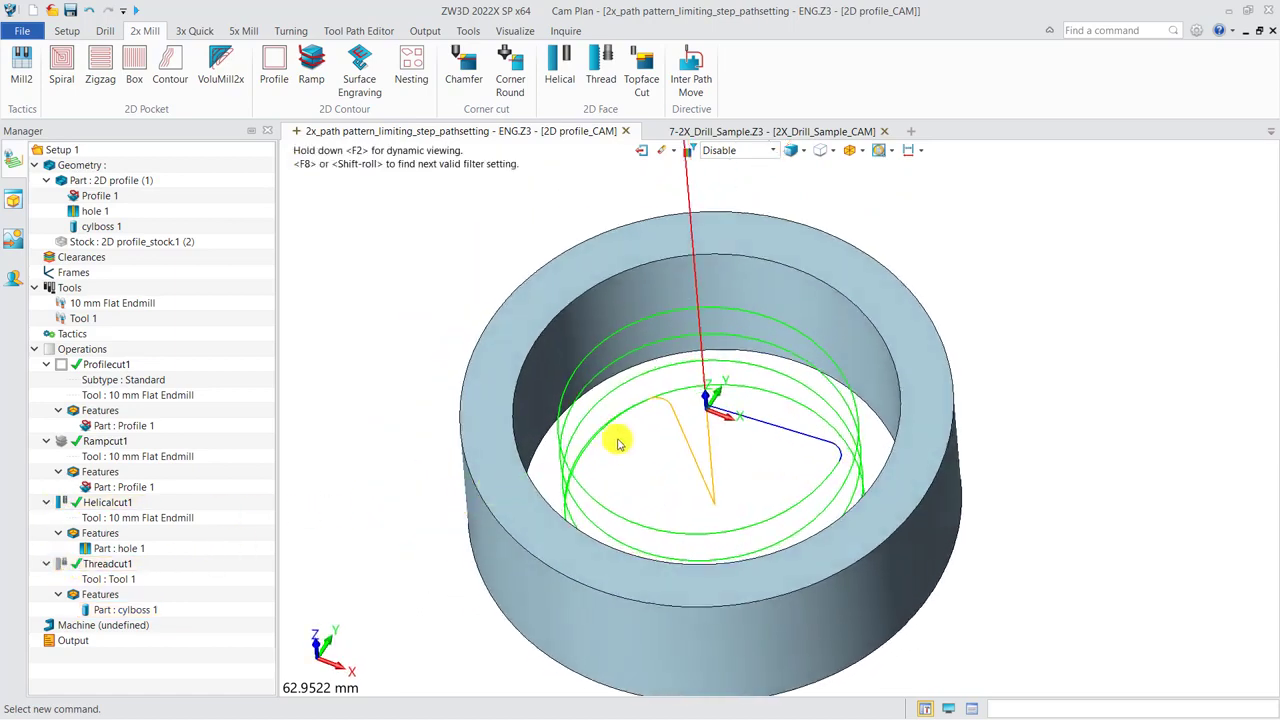
scroll(634, 417, "up", 2)
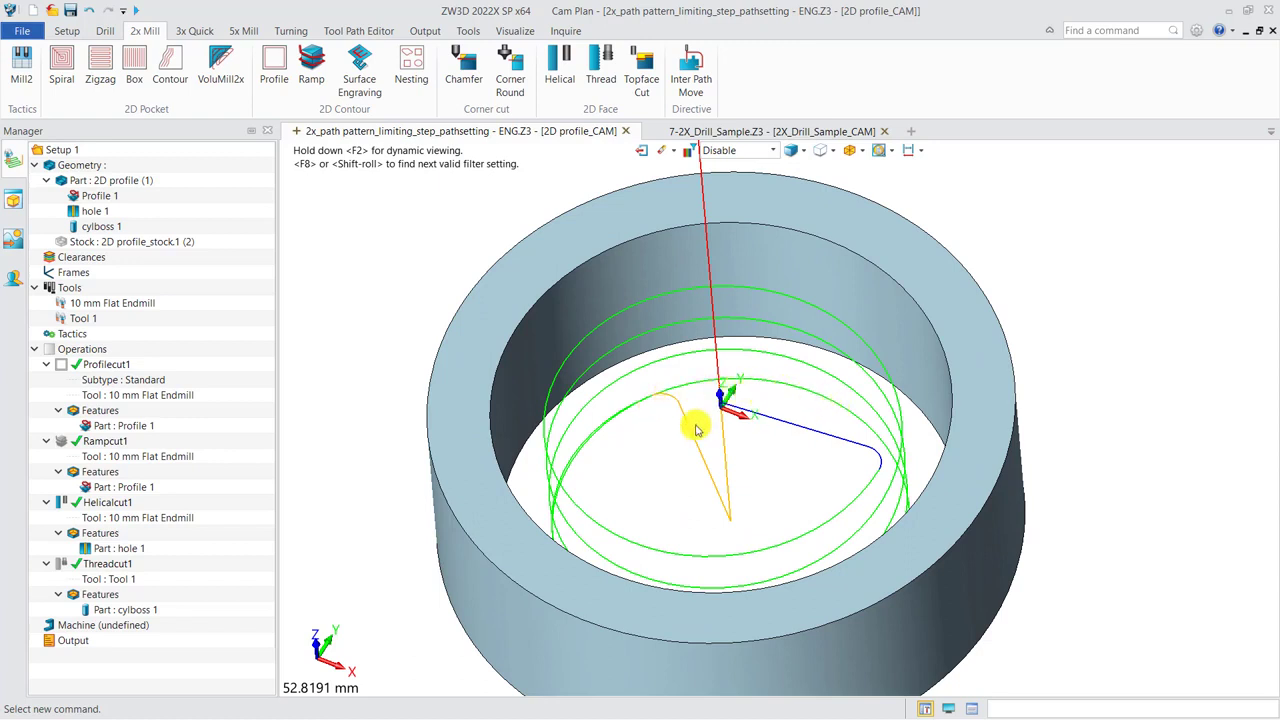
Switch to the 7-2X_Drill_Sample.Z3 plan and highlight the Top Facing 1 toolpath and the 2X_Drill_Sample_Stock.1 stock.
left_click(745, 132)
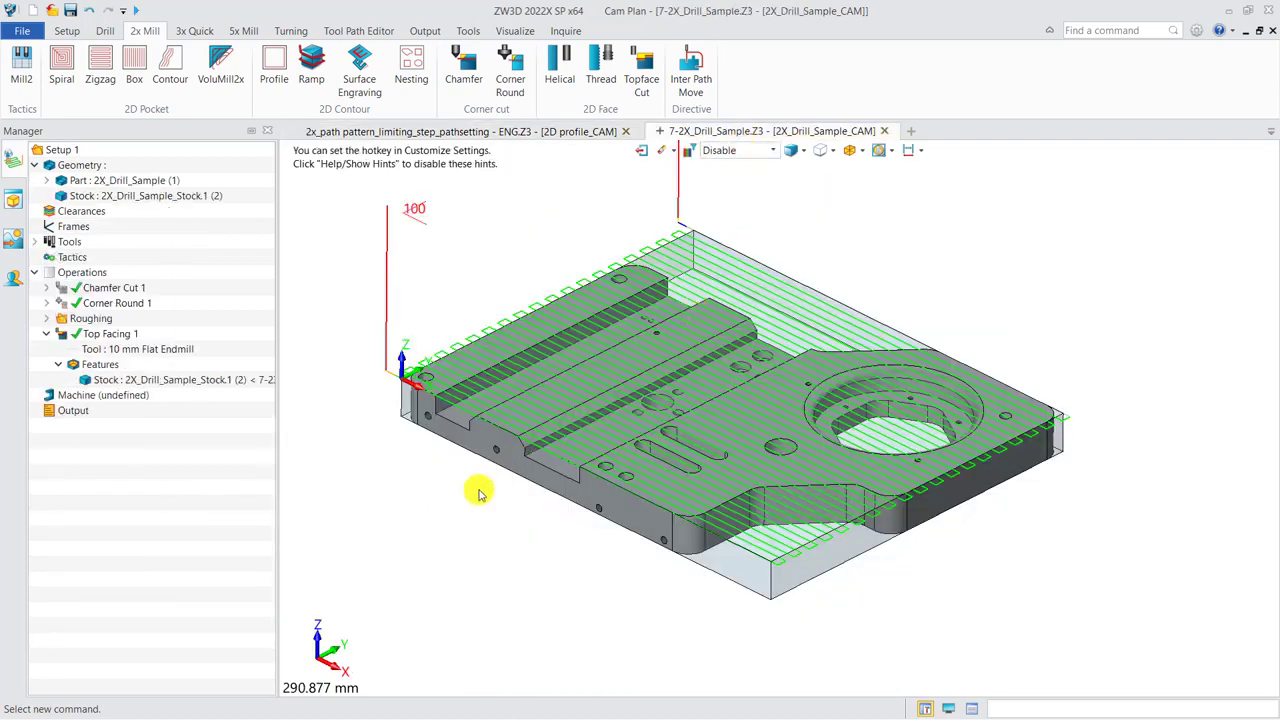
left_click(118, 335)
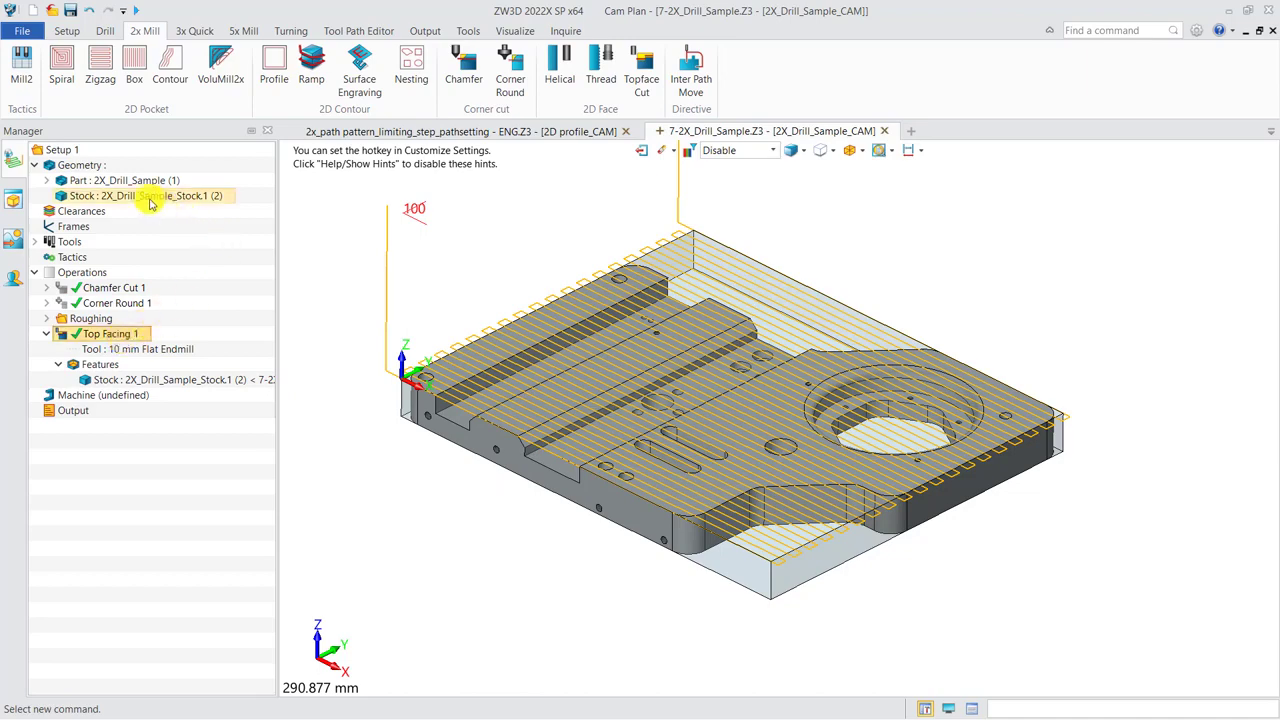
left_click(194, 195)
right_click_drag(454, 516, 449, 510)
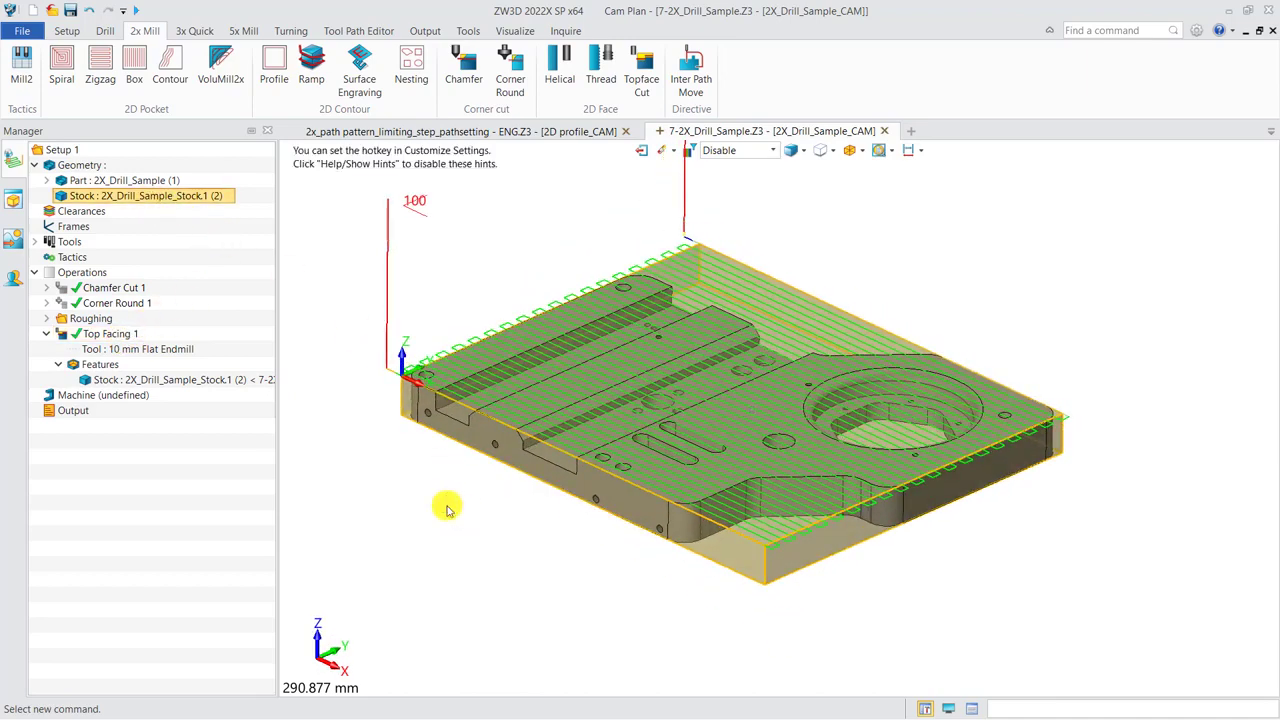
Set the Top Facing 1 operation's path pattern to Spiral Step In and recalculate its toolpath.
double_click(124, 336)
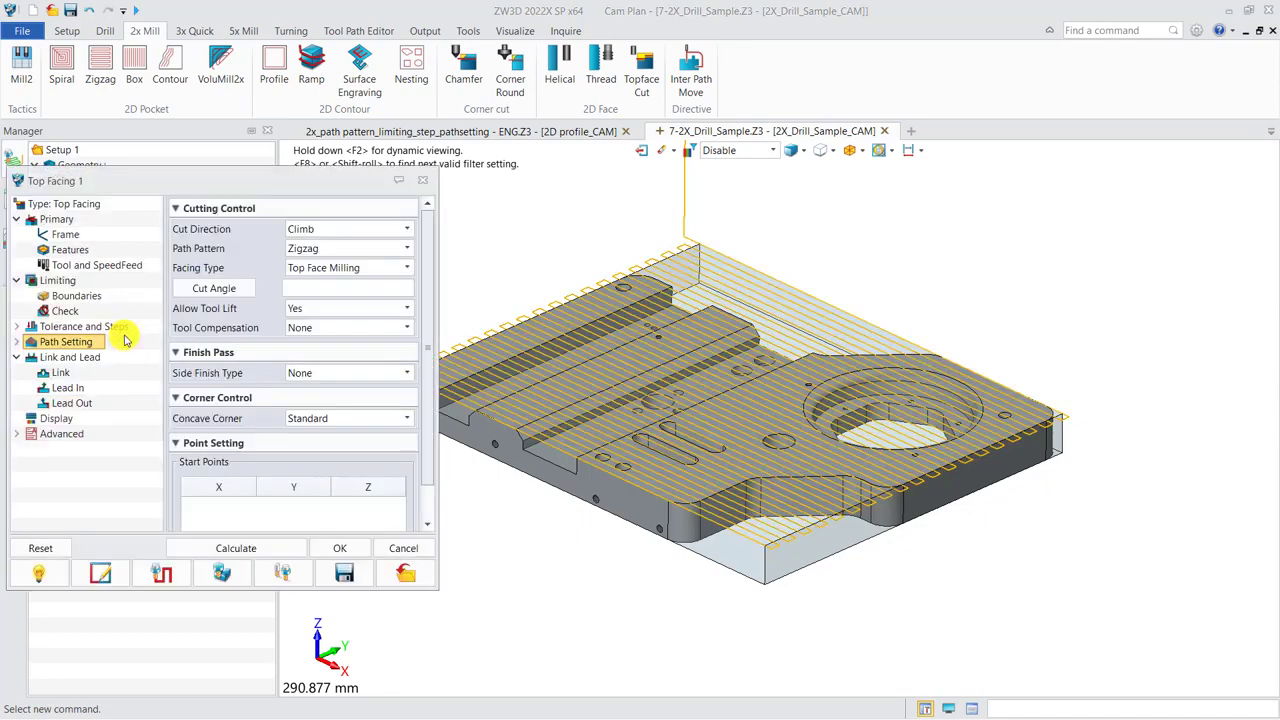
left_click(316, 252)
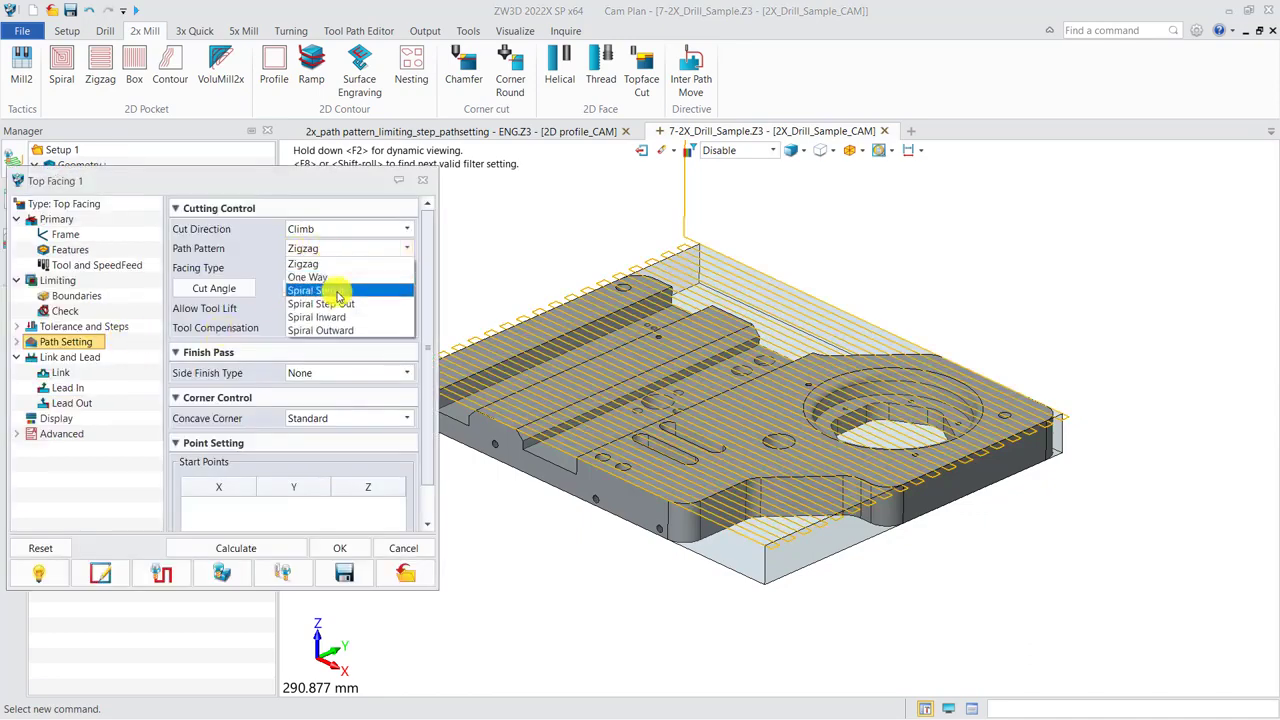
left_click(337, 290)
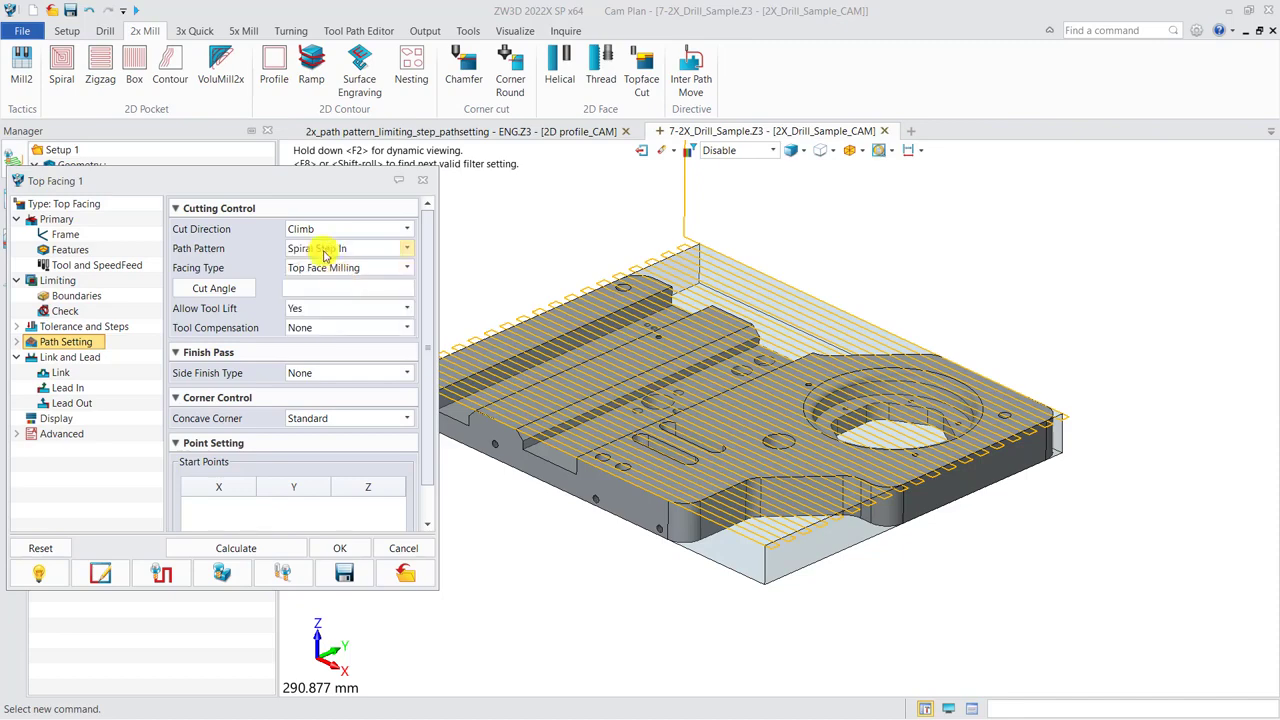
left_click(253, 551)
middle_click_drag(730, 468, 703, 420)
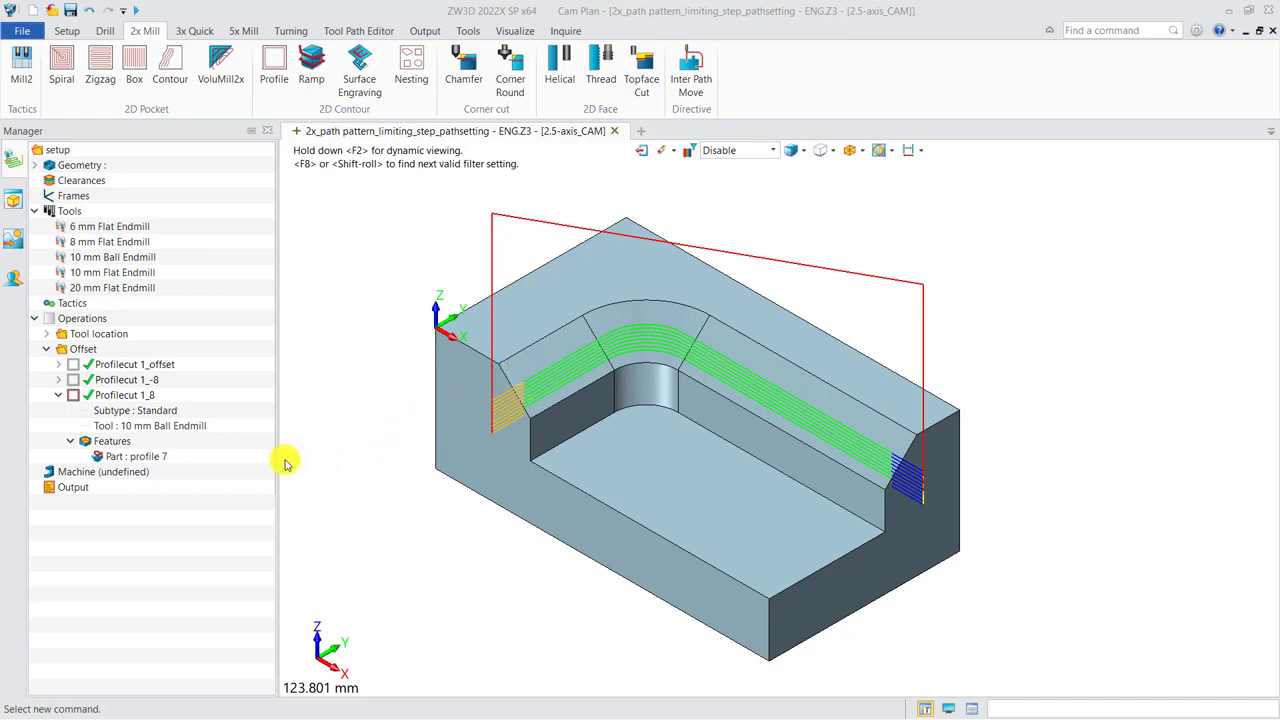
Review the profile 7 feature, tool and Z boundaries of Profilecut 1_8, and calculate its toolpath.
left_click(140, 457)
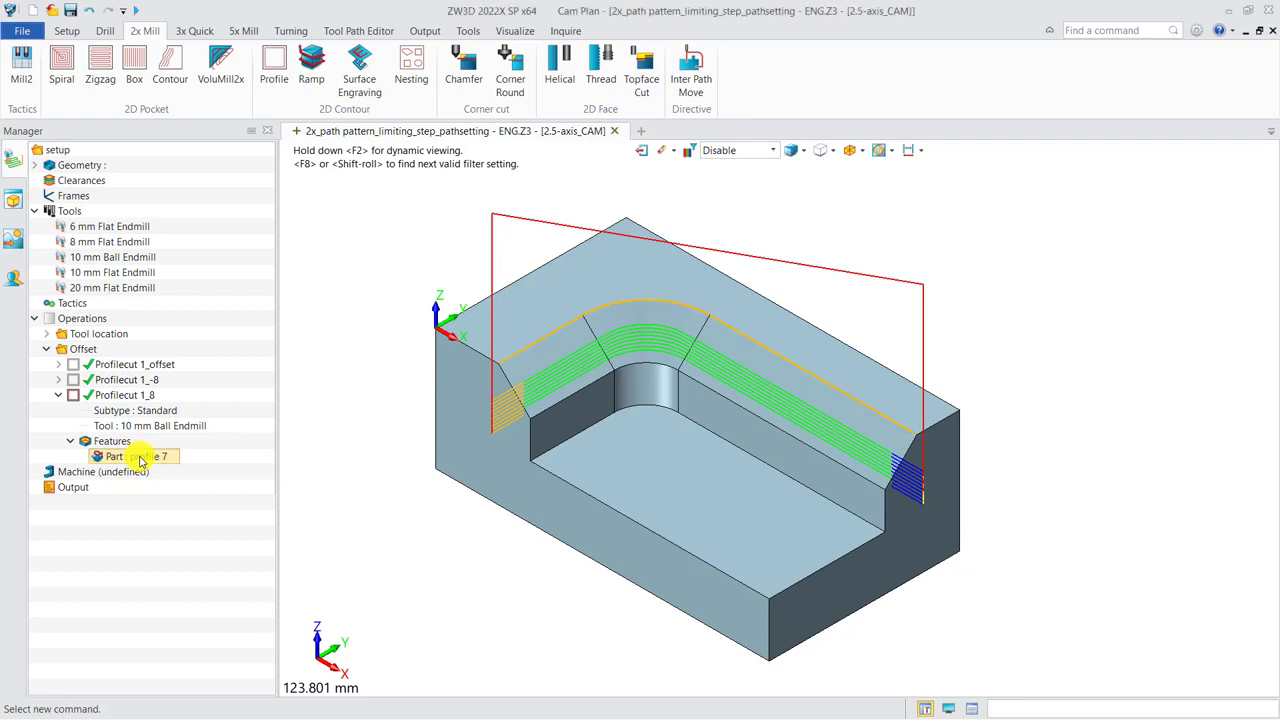
left_click(146, 428)
double_click(120, 395)
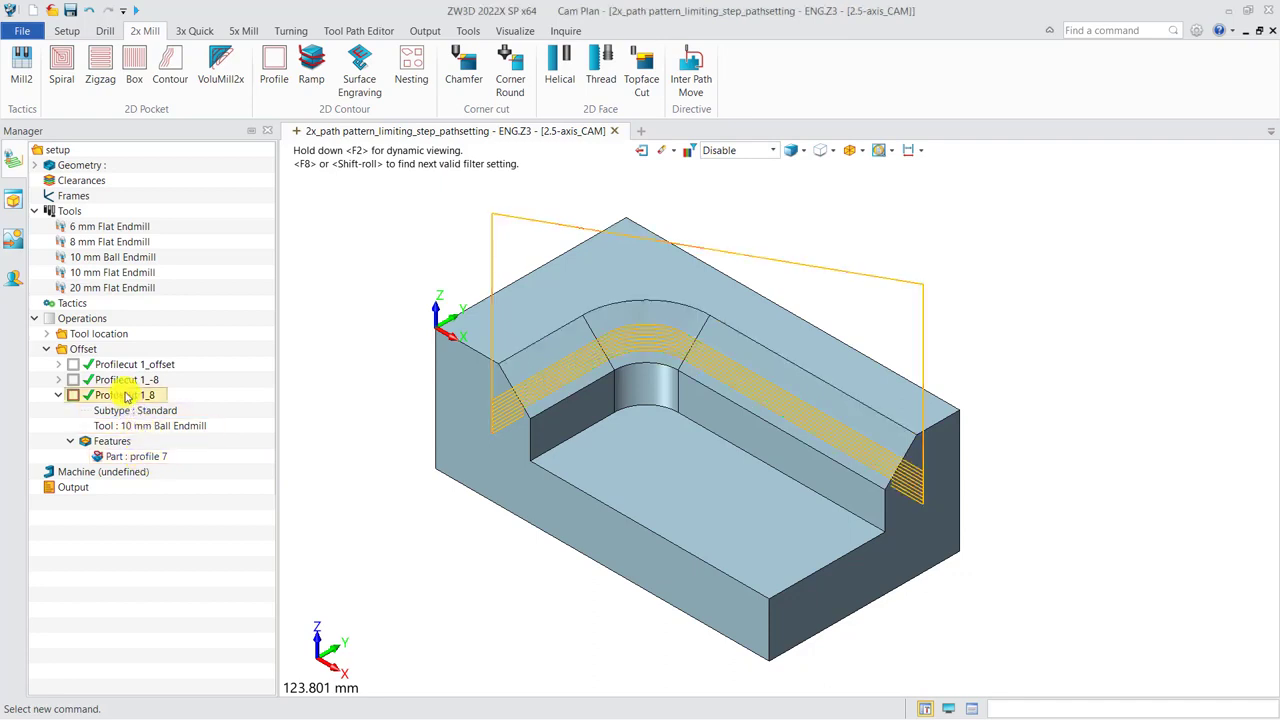
left_click(78, 296)
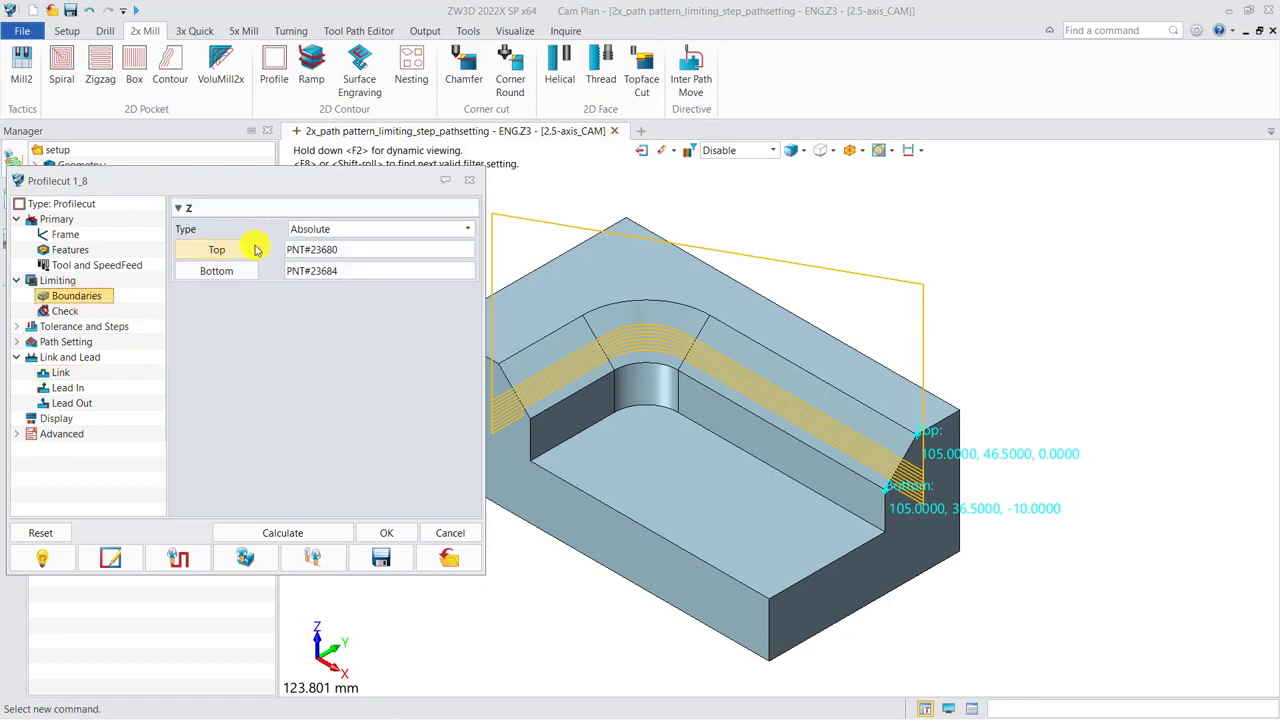
left_click(337, 525)
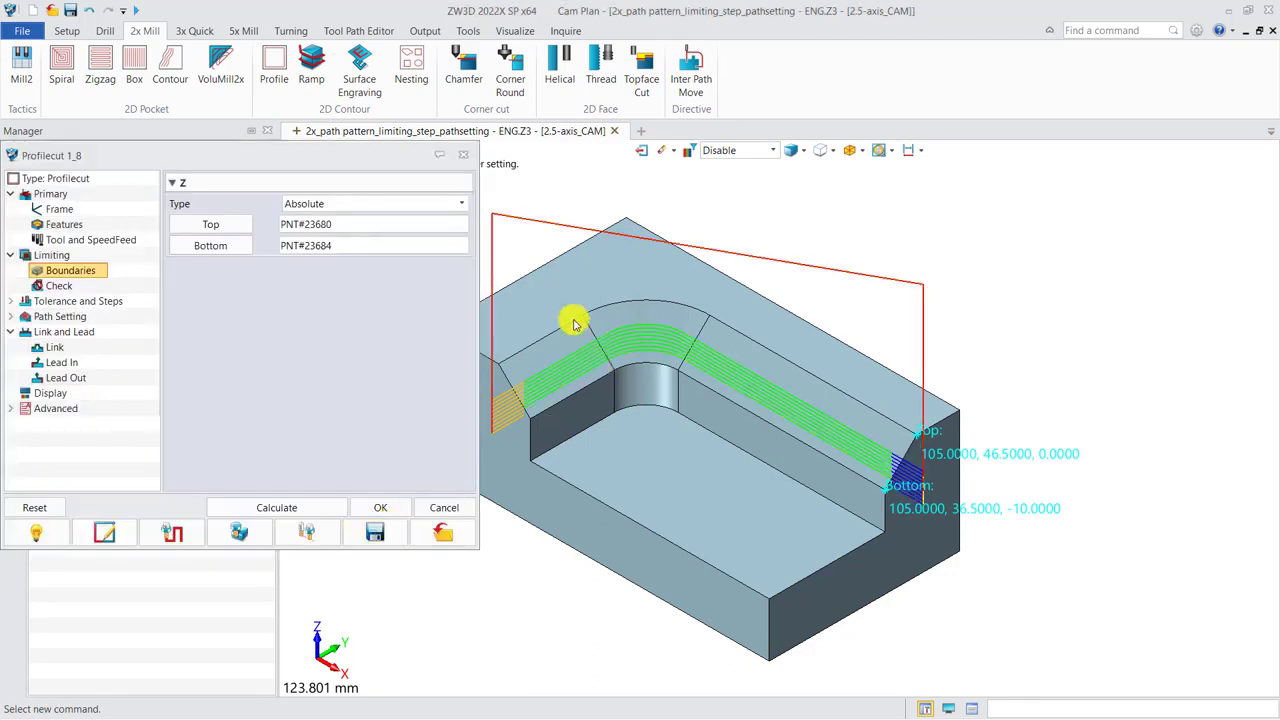
left_click(462, 155)
middle_click_drag(606, 409, 607, 384)
Set the draft to 45 for all three members E29, E30 and E31 of the profile 7 feature.
double_click(140, 456)
left_click_drag(153, 143, 182, 121)
left_click(150, 528)
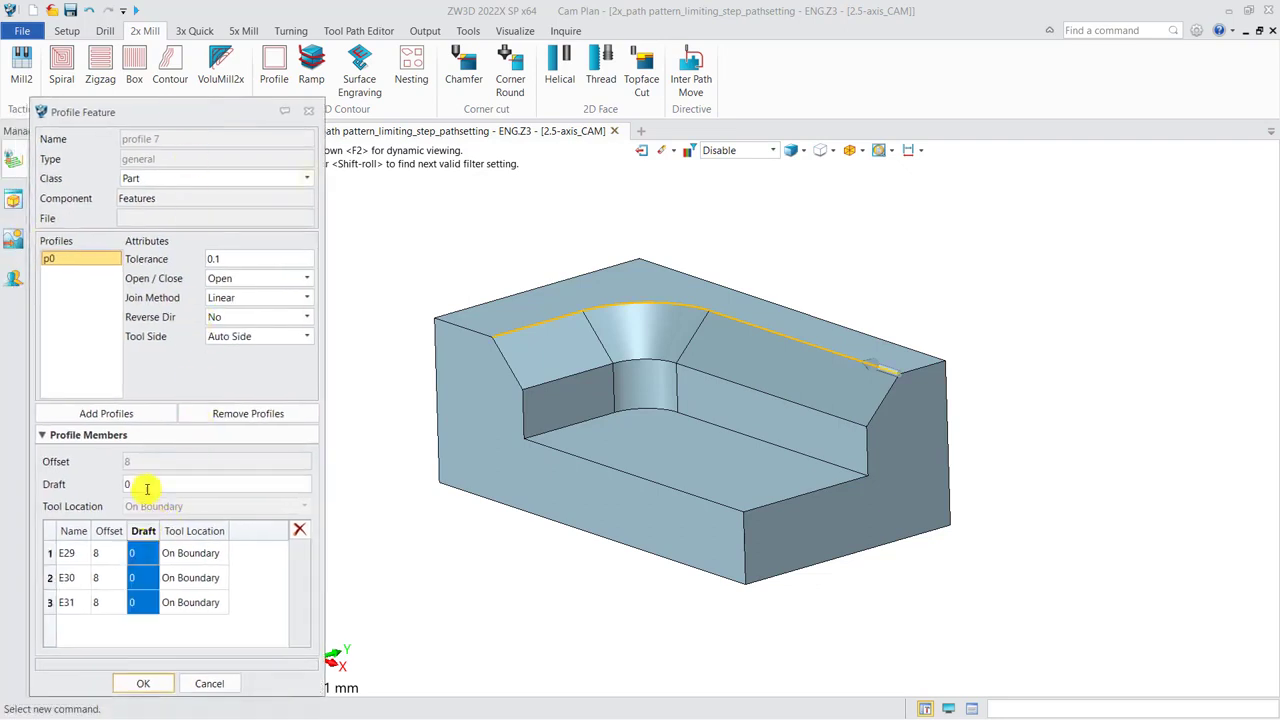
left_click(118, 483)
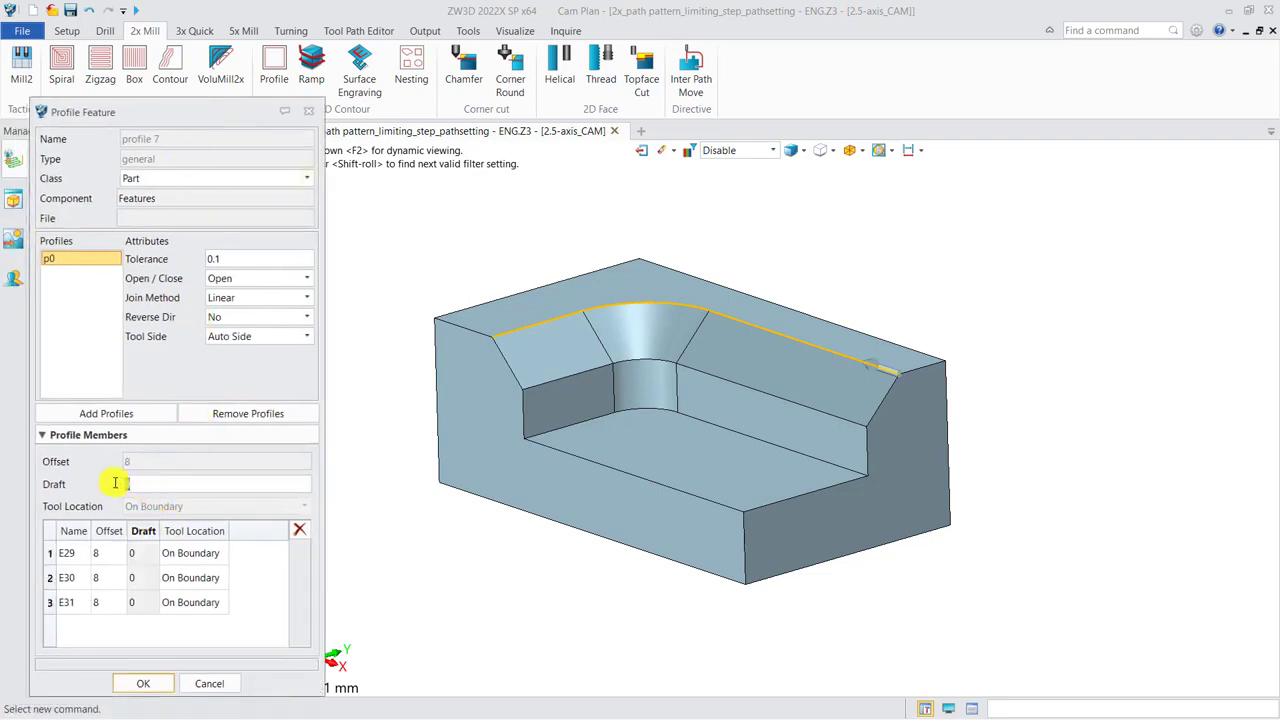
left_click(140, 528)
left_click(143, 683)
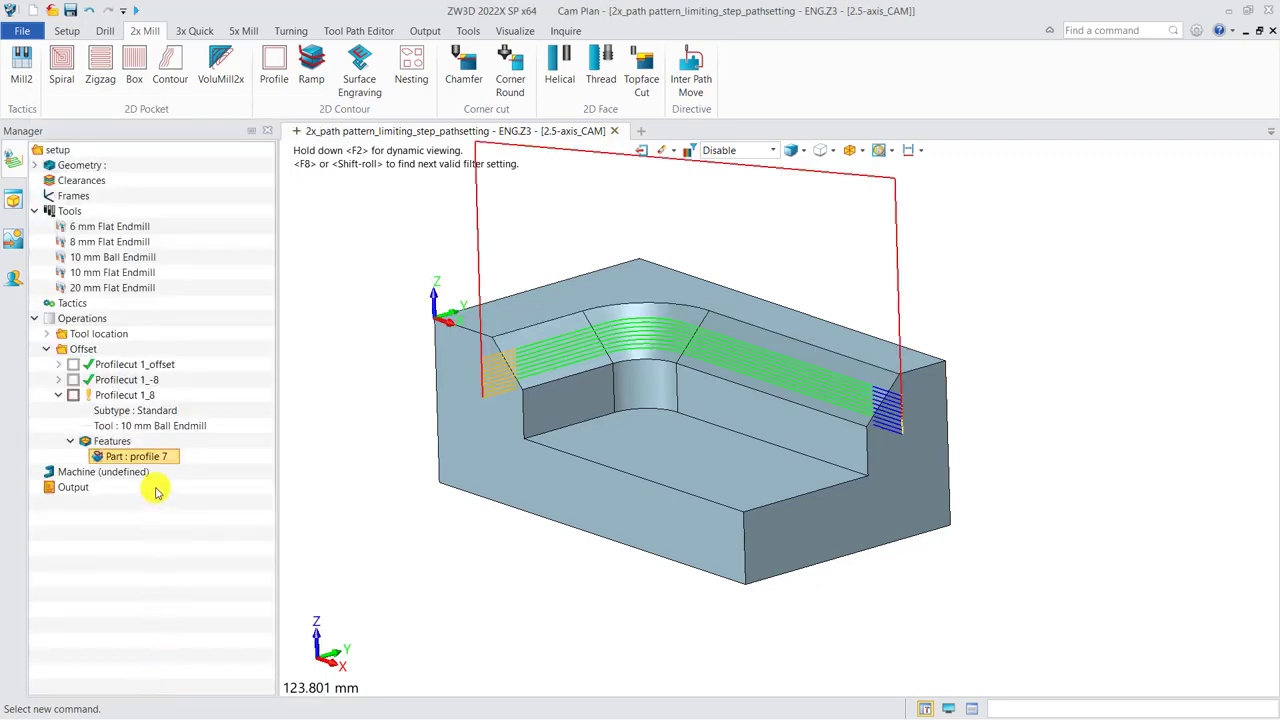
Recalculate the Profilecut 1_8 toolpath with the drafted profile and inspect it on the part.
double_click(125, 395)
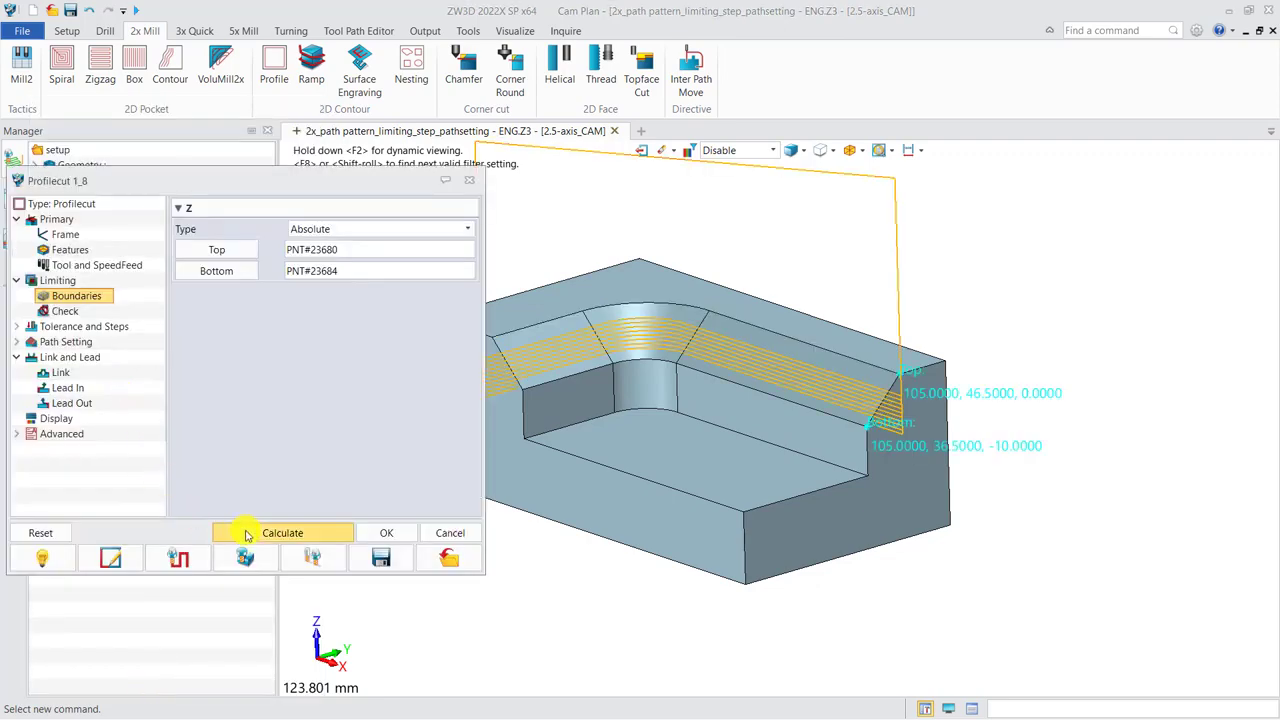
left_click(246, 535)
middle_click_drag(808, 449, 687, 438)
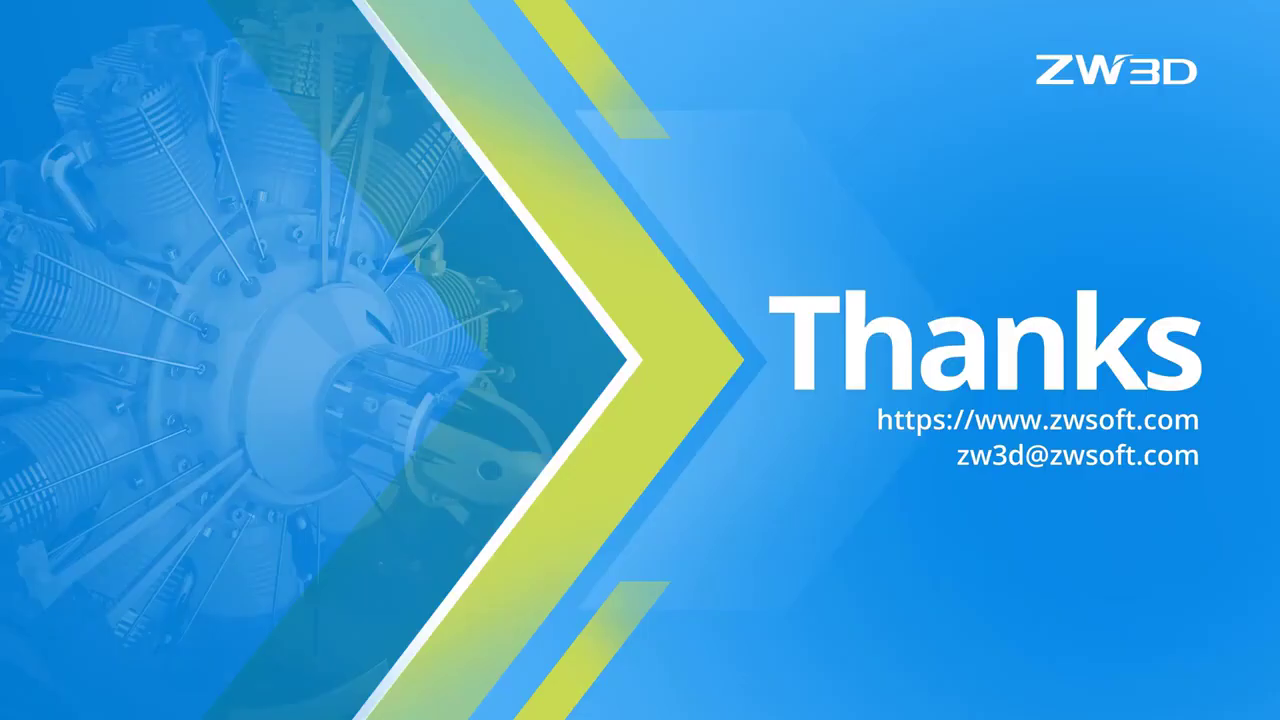